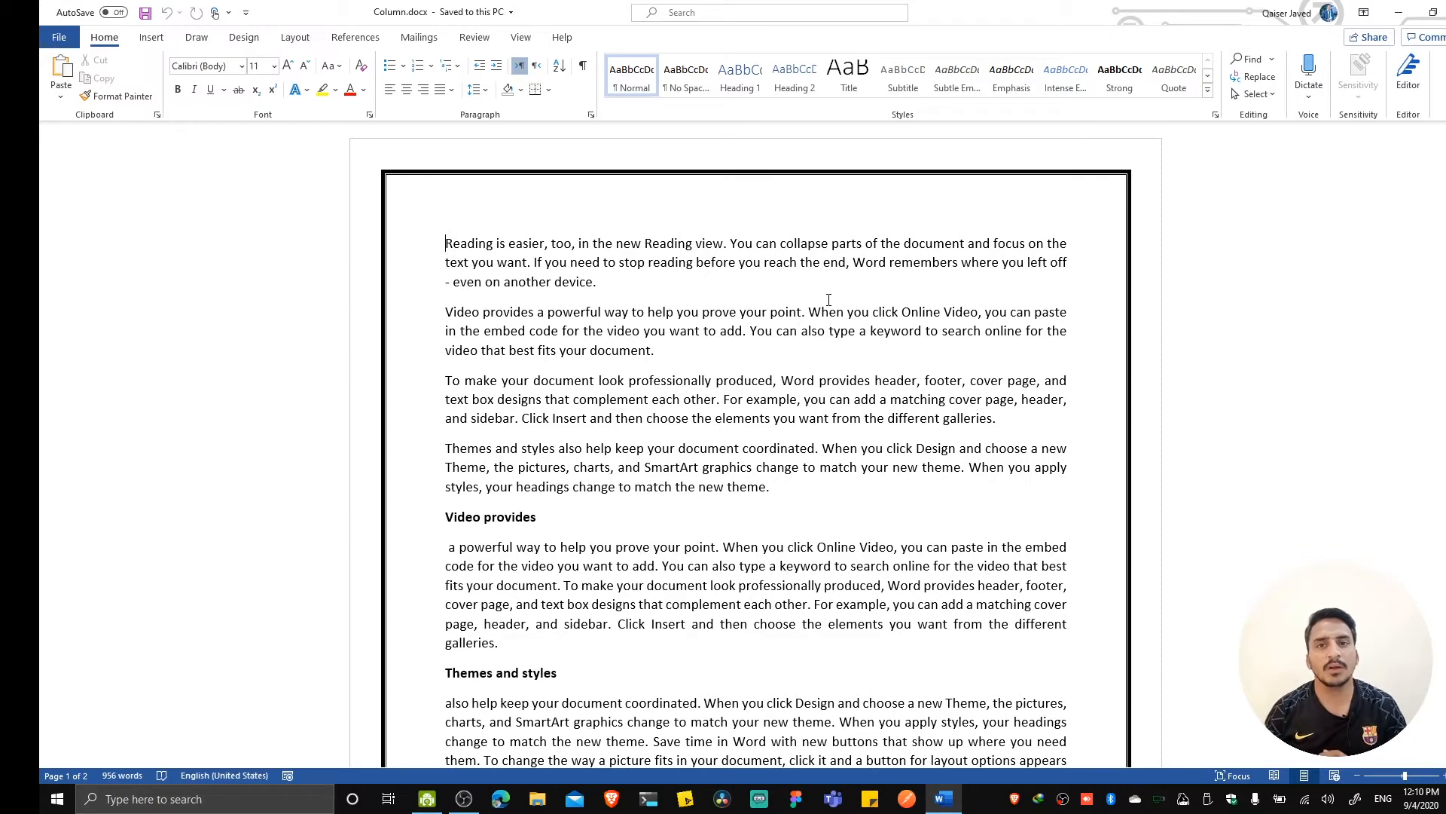
Select the text from the "Video provides" heading through the "Themes and styles" paragraph and set its number of columns to 2 in the Columns dialog.
scroll(829, 301, down, 1)
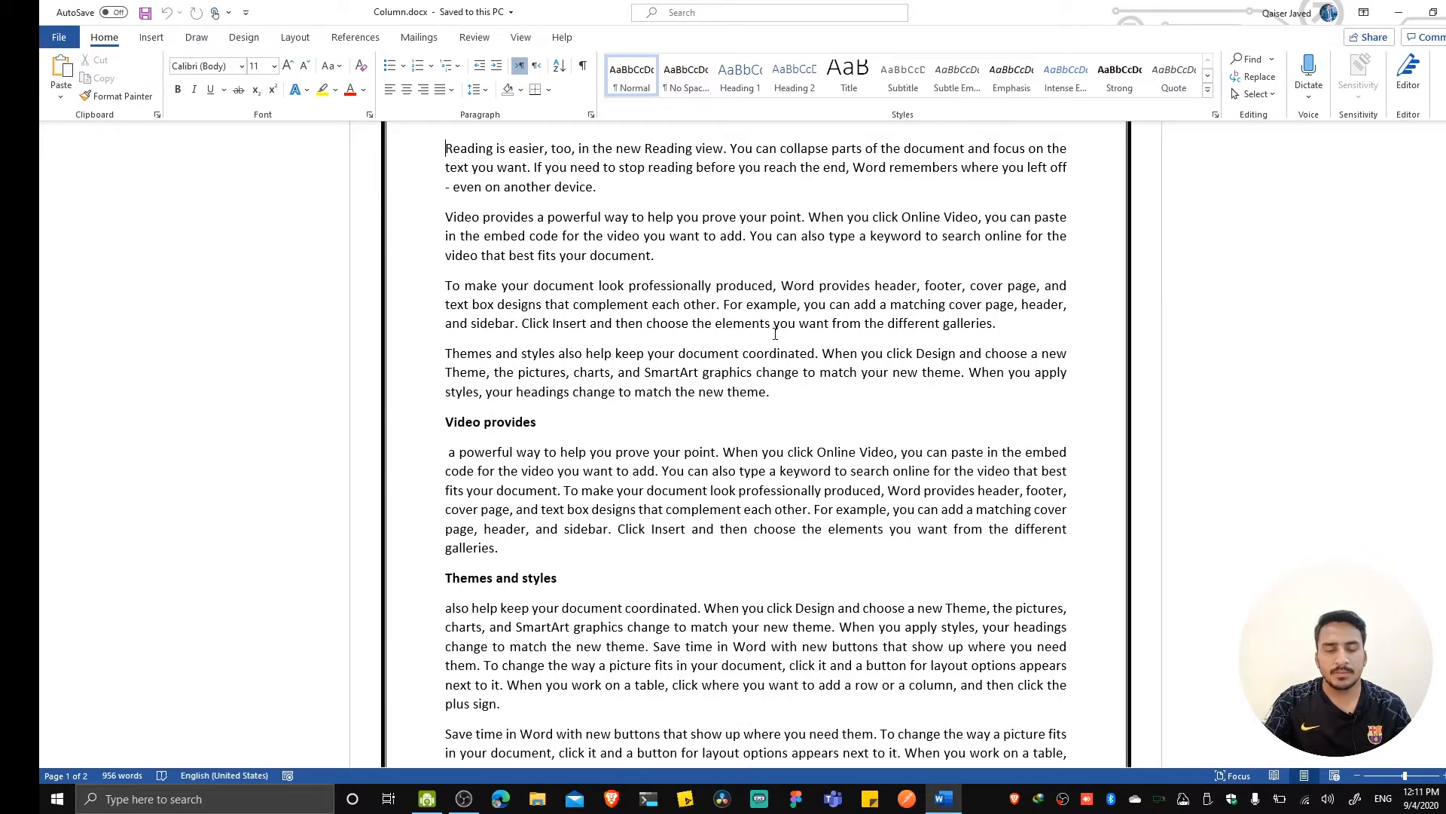
click(244, 37)
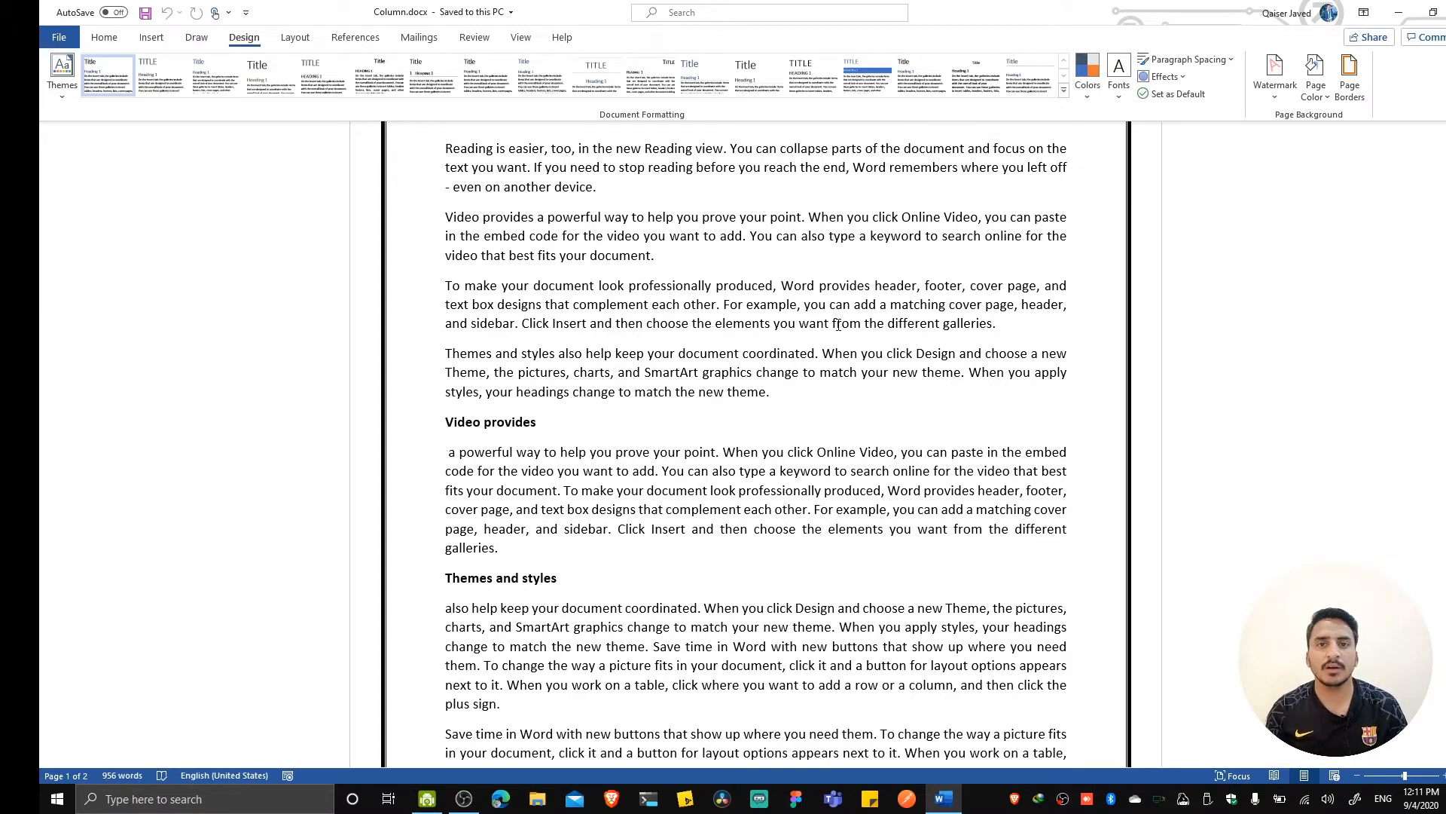
scroll(642, 434, down, 1)
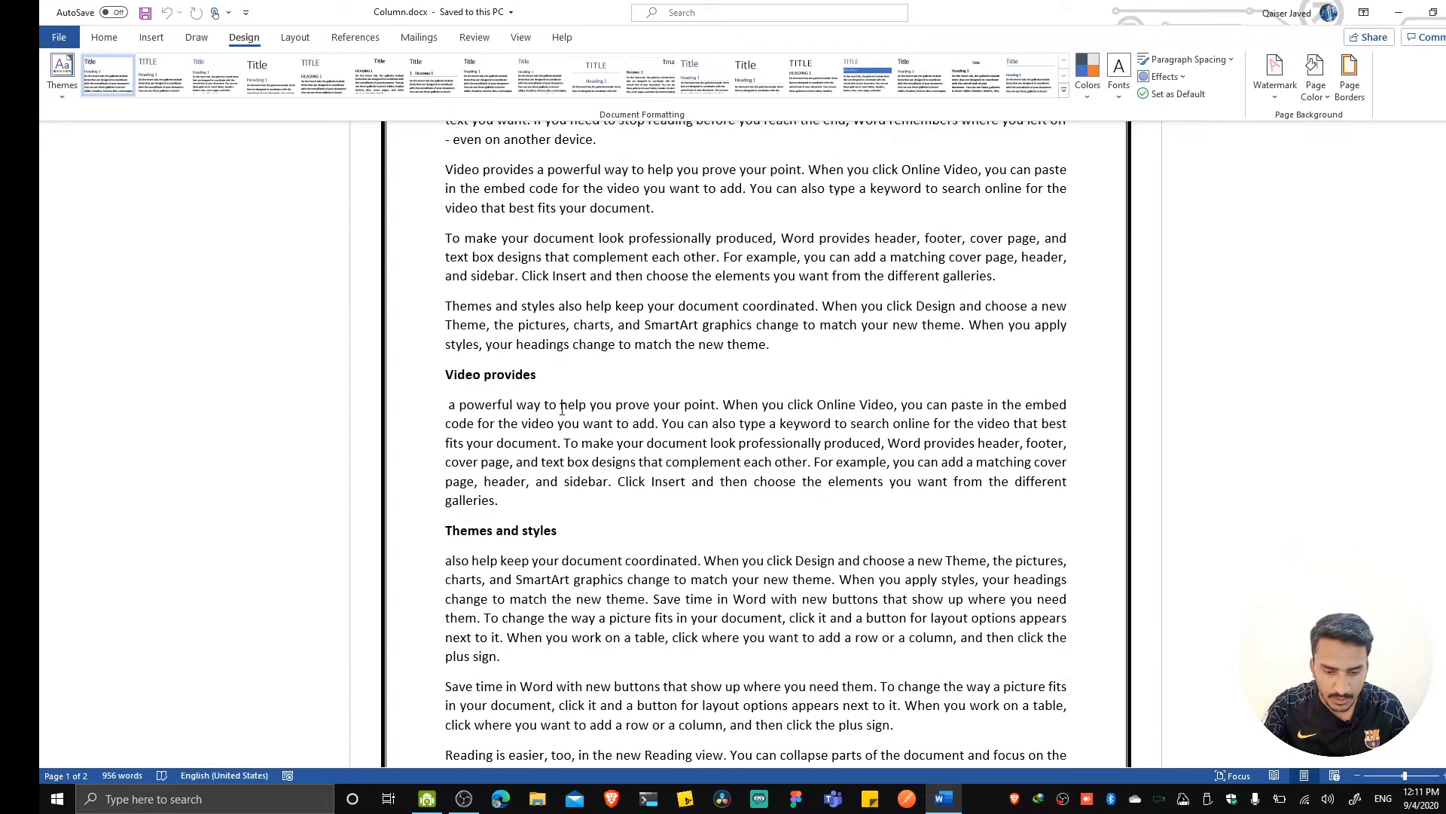
drag(444, 373, 676, 461)
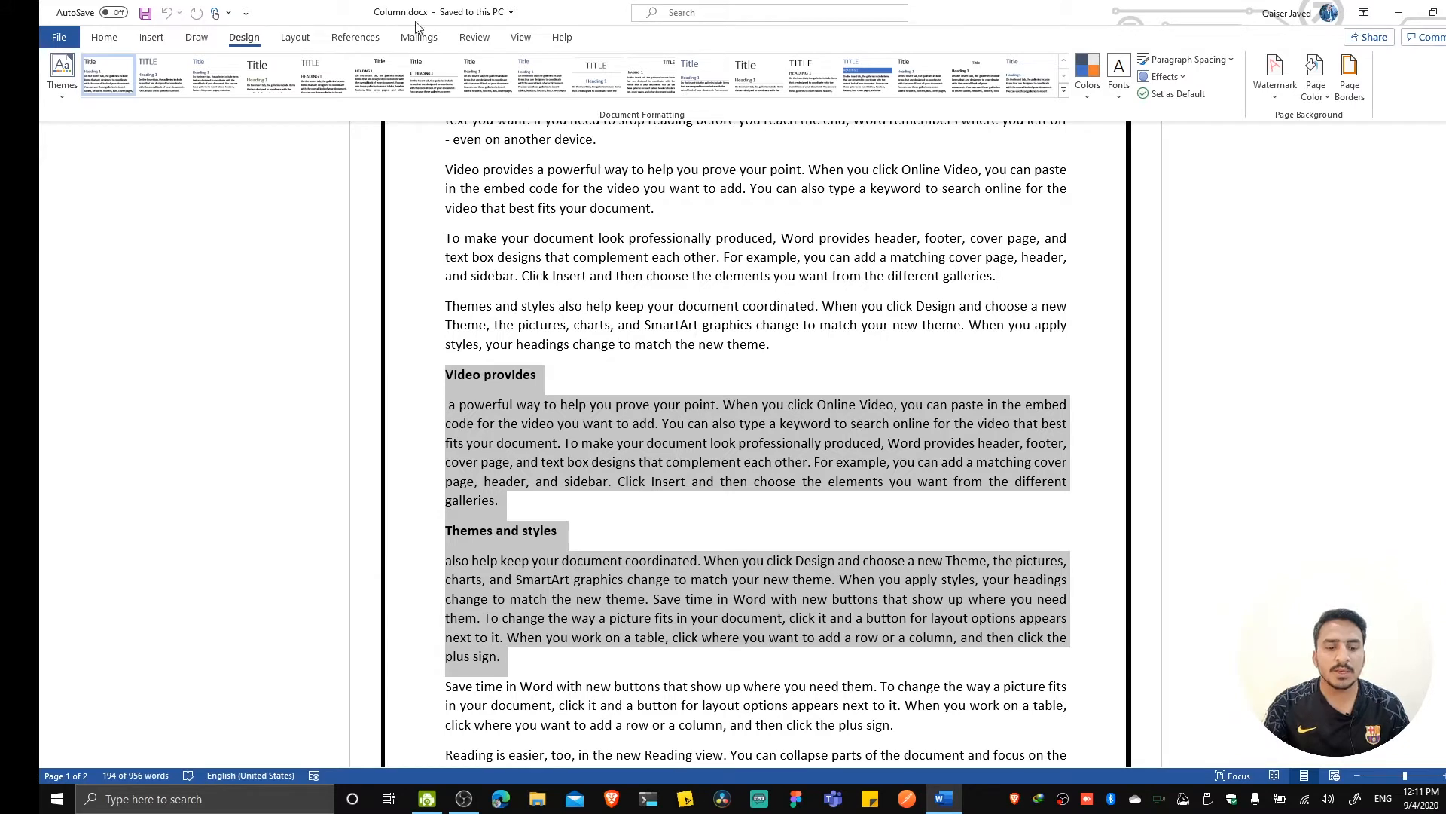
click(288, 41)
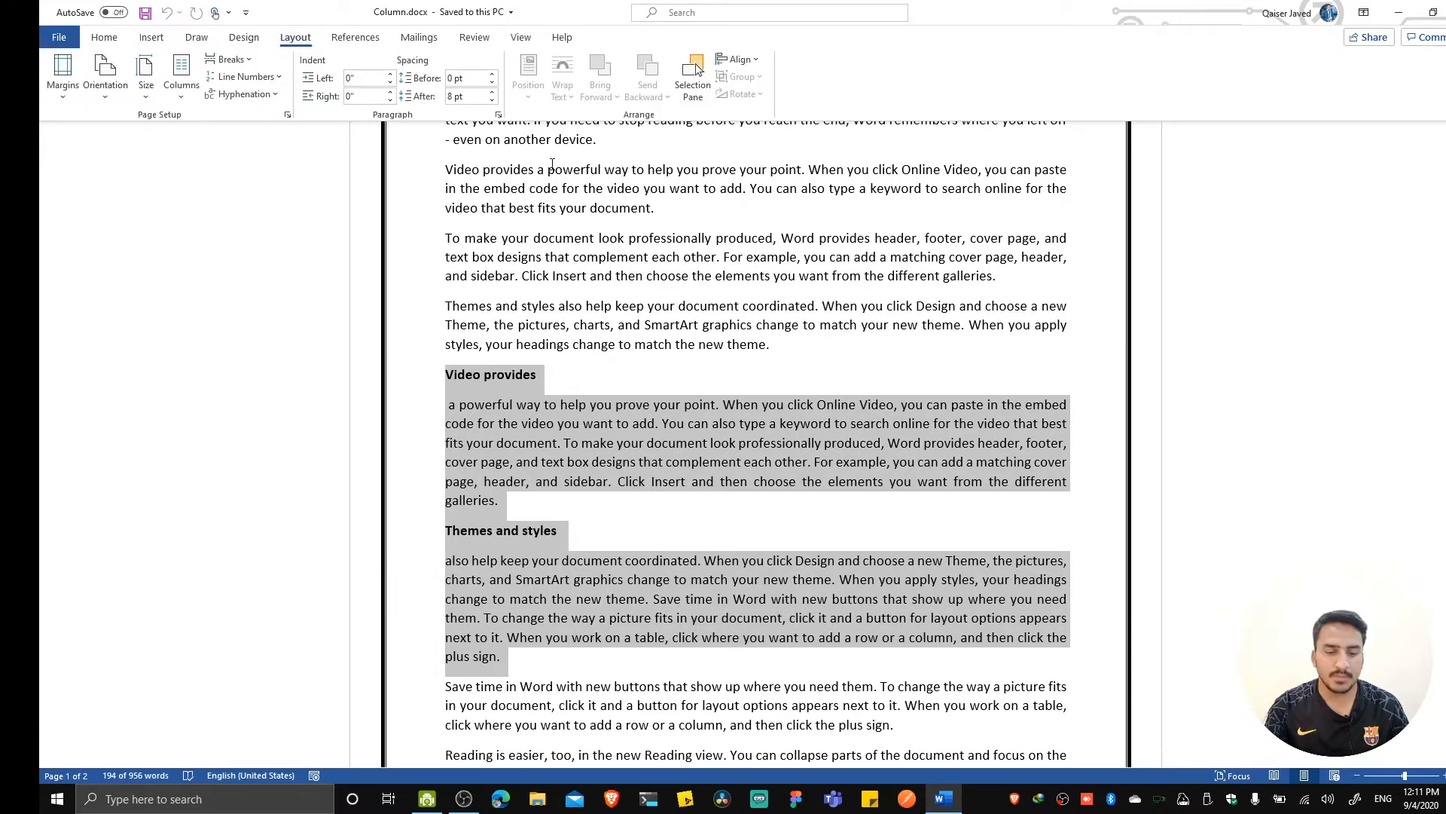
click(181, 106)
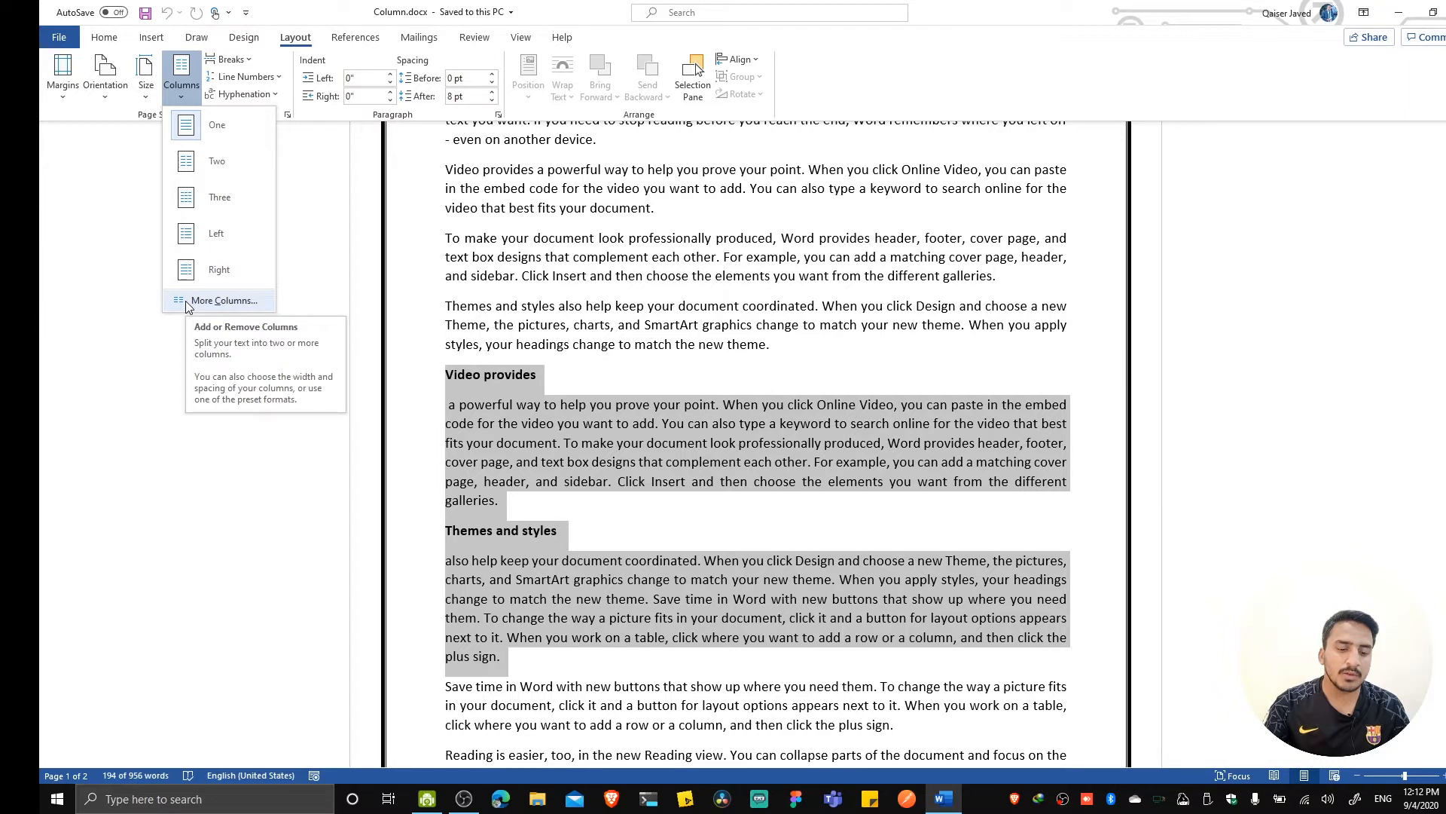
click(188, 304)
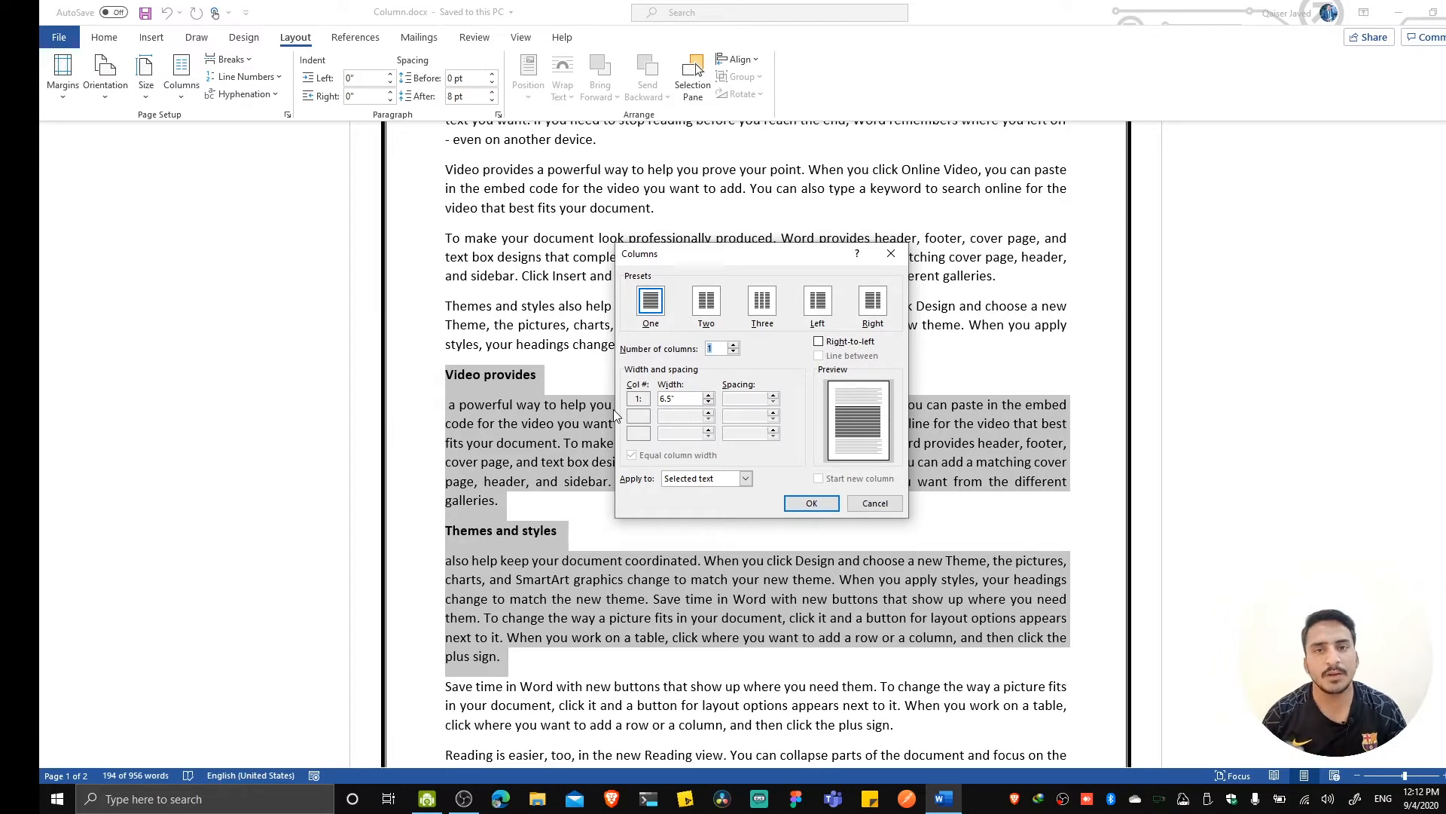
drag(731, 258, 740, 221)
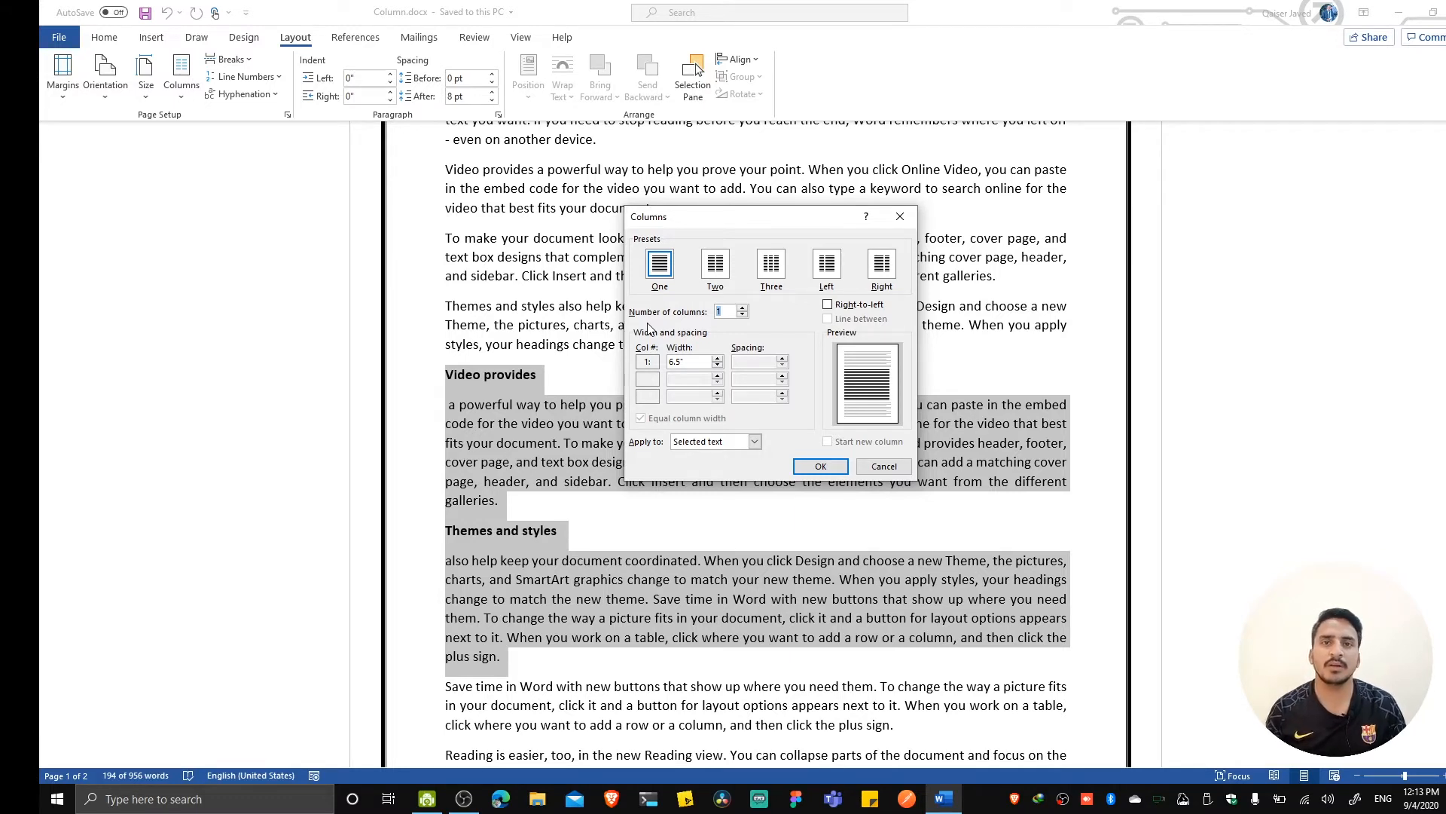
click(743, 308)
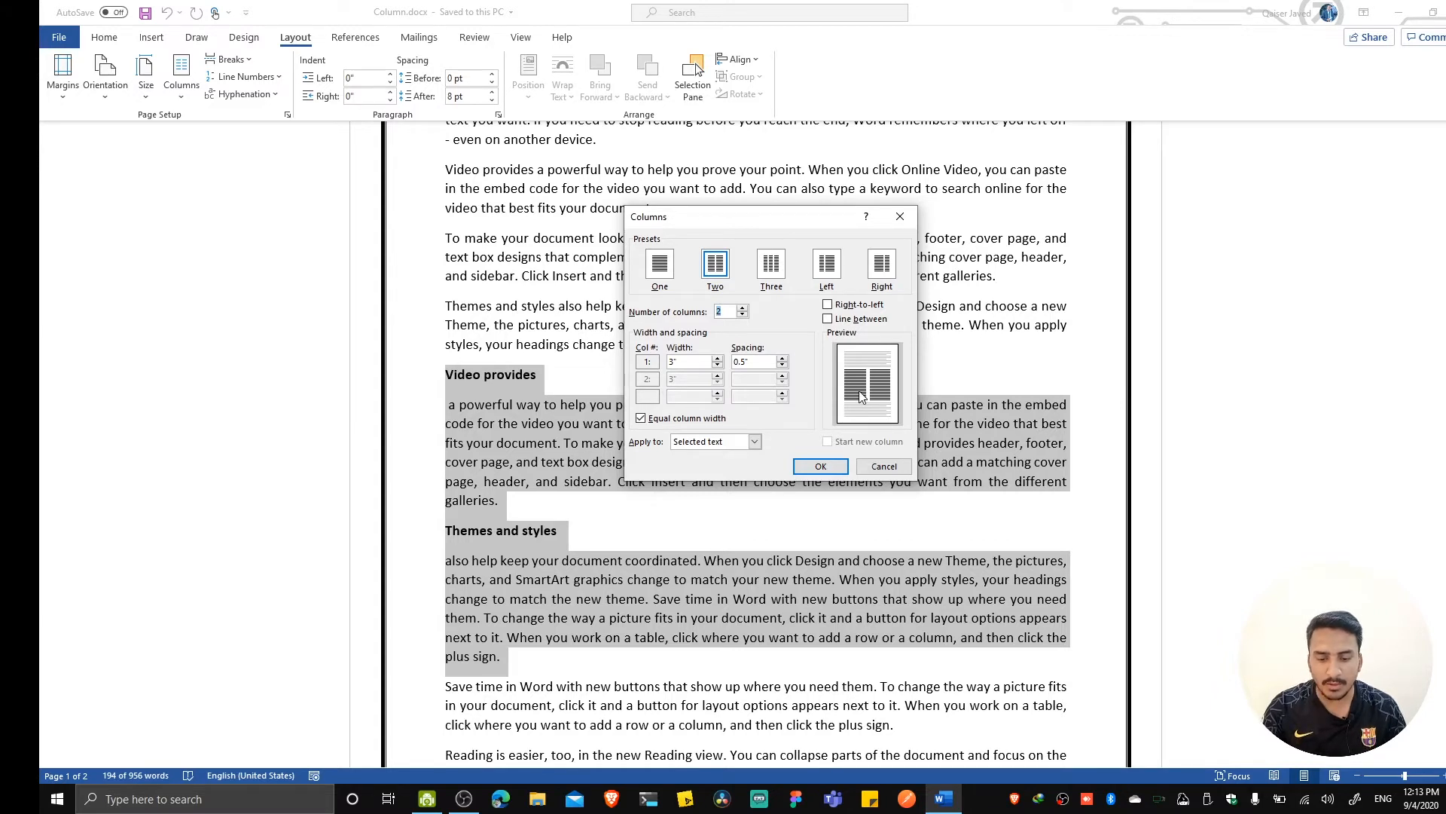
Increase the spacing between the two columns to 2.3".
click(781, 359)
click(781, 359)
click(781, 359)
click(781, 360)
click(781, 359)
click(781, 359)
click(781, 360)
click(781, 360)
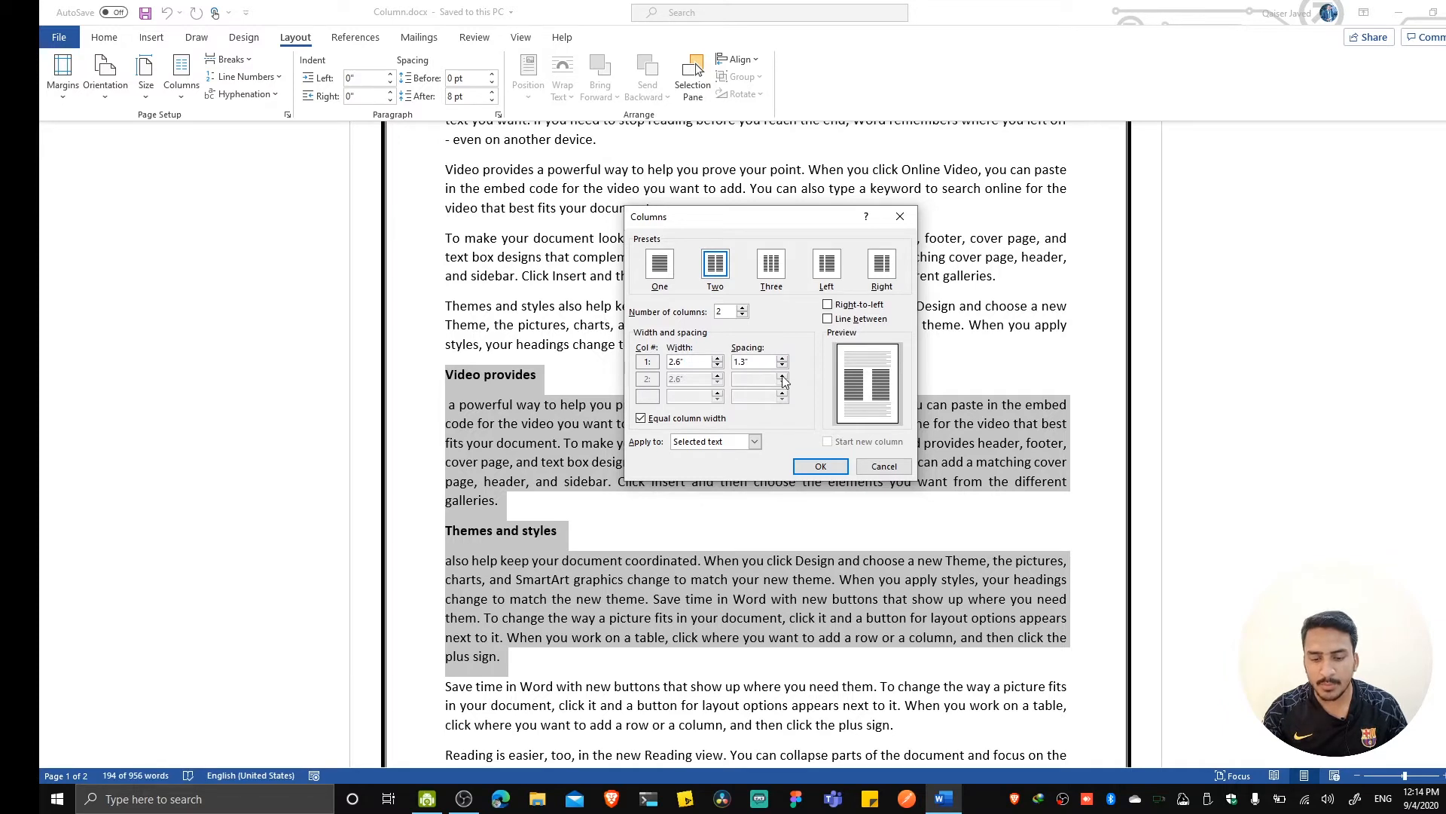
click(782, 360)
click(783, 360)
click(783, 360)
click(783, 360)
click(783, 360)
click(783, 360)
click(782, 360)
click(782, 360)
click(782, 360)
click(783, 360)
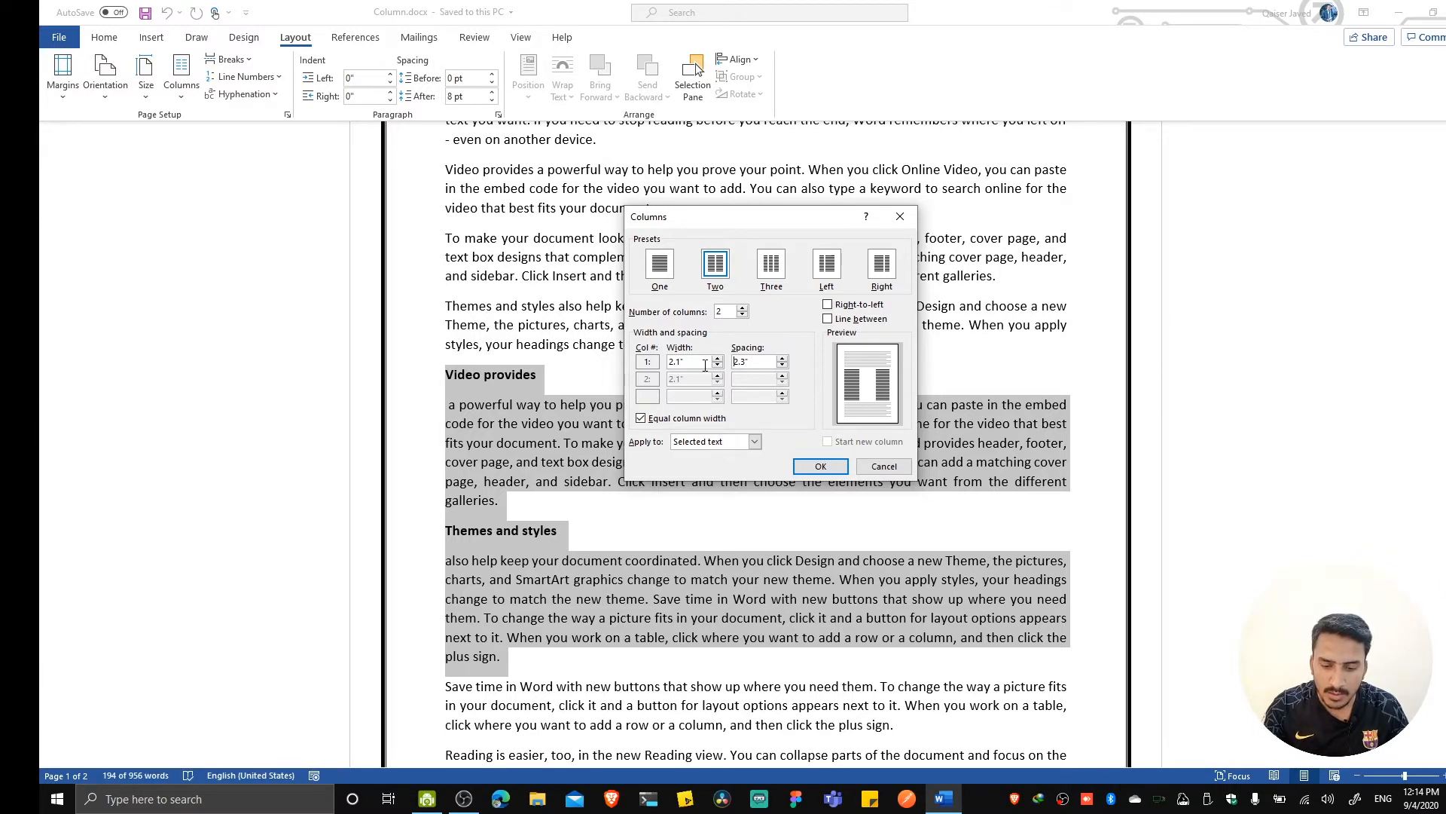
Raise the column width to 3.25", then set the spacing between the columns to 0.7".
drag(717, 360, 717, 361)
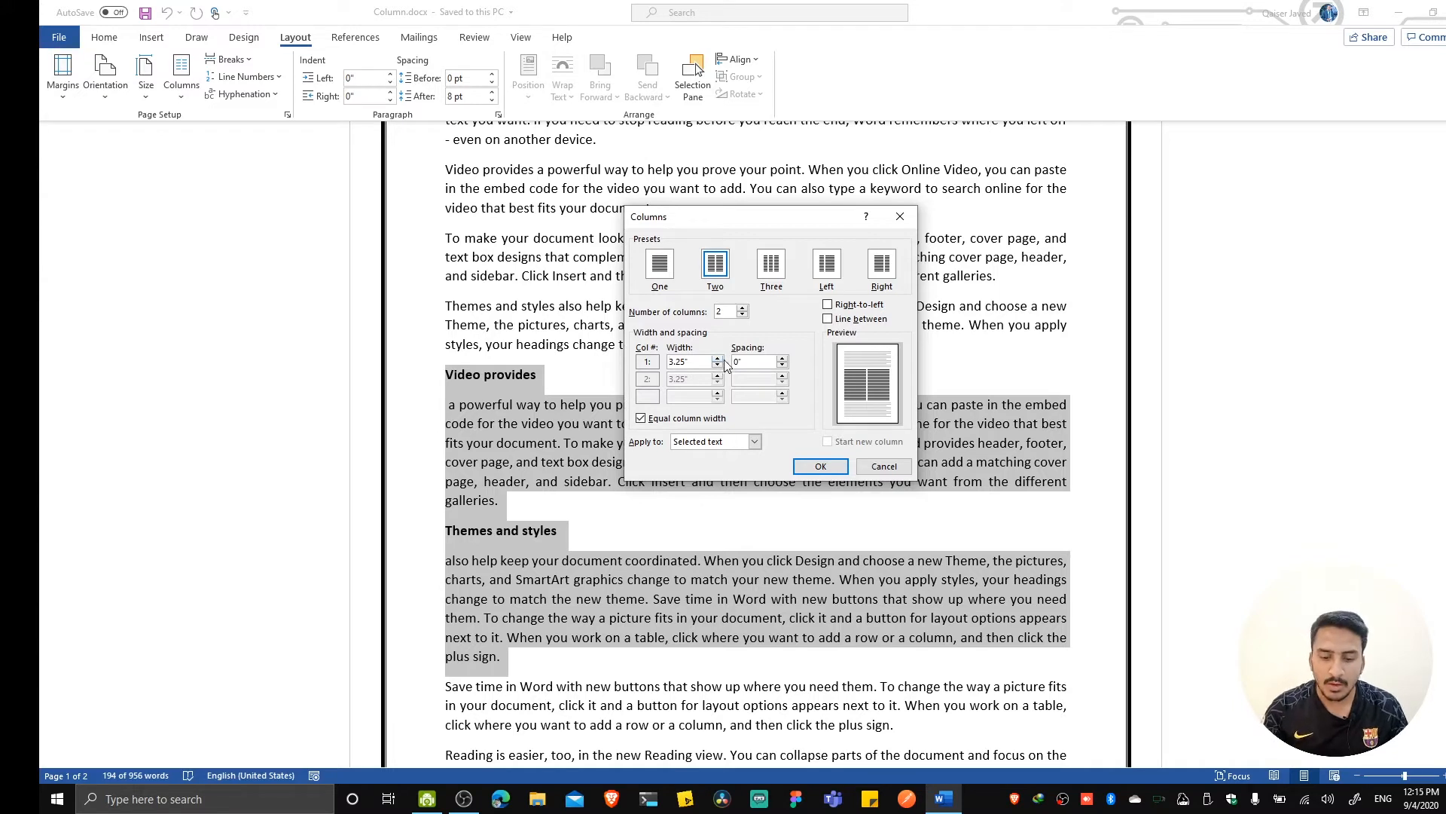
click(783, 360)
click(783, 360)
click(783, 361)
click(783, 360)
click(783, 360)
click(783, 360)
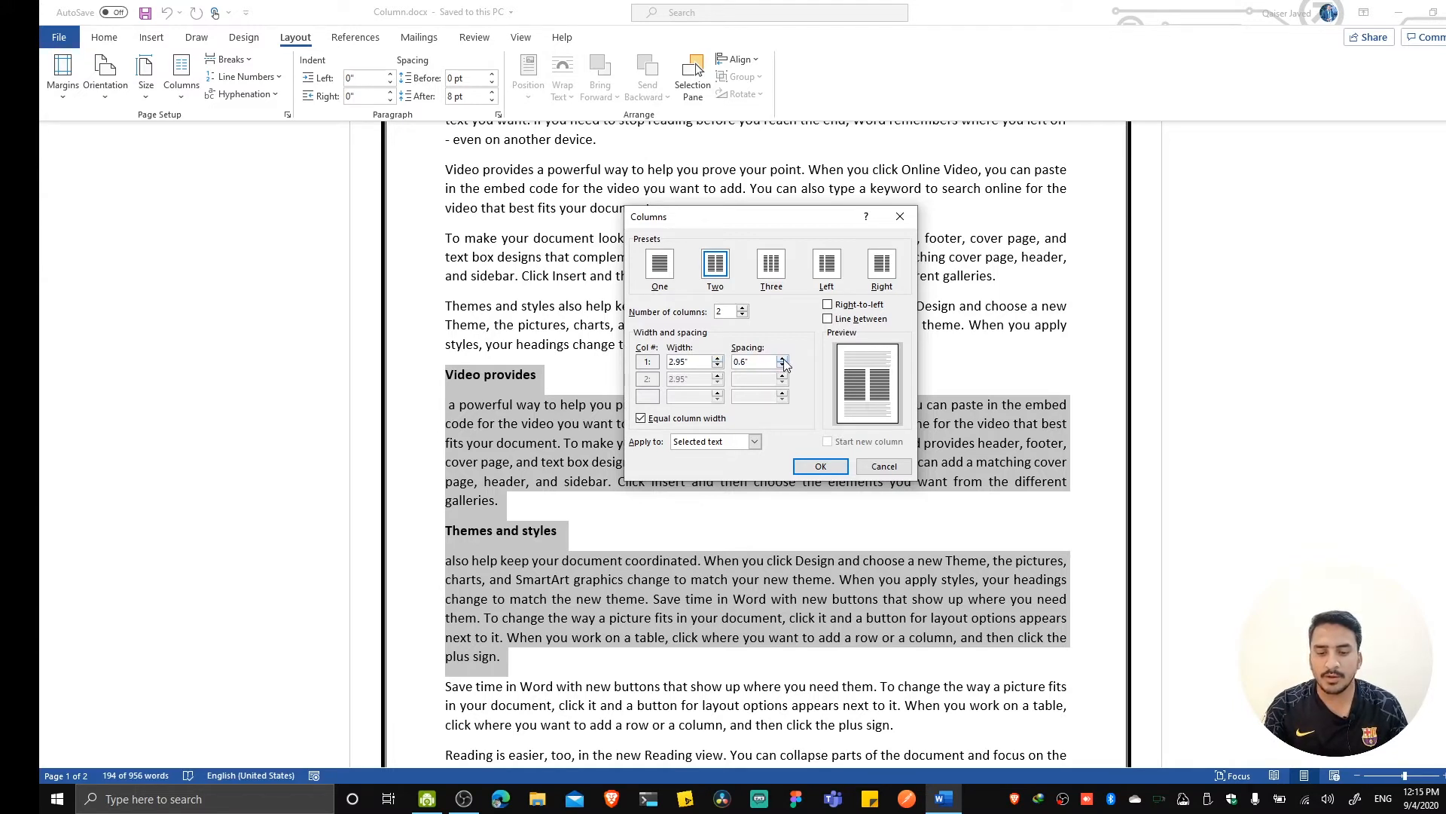
click(782, 361)
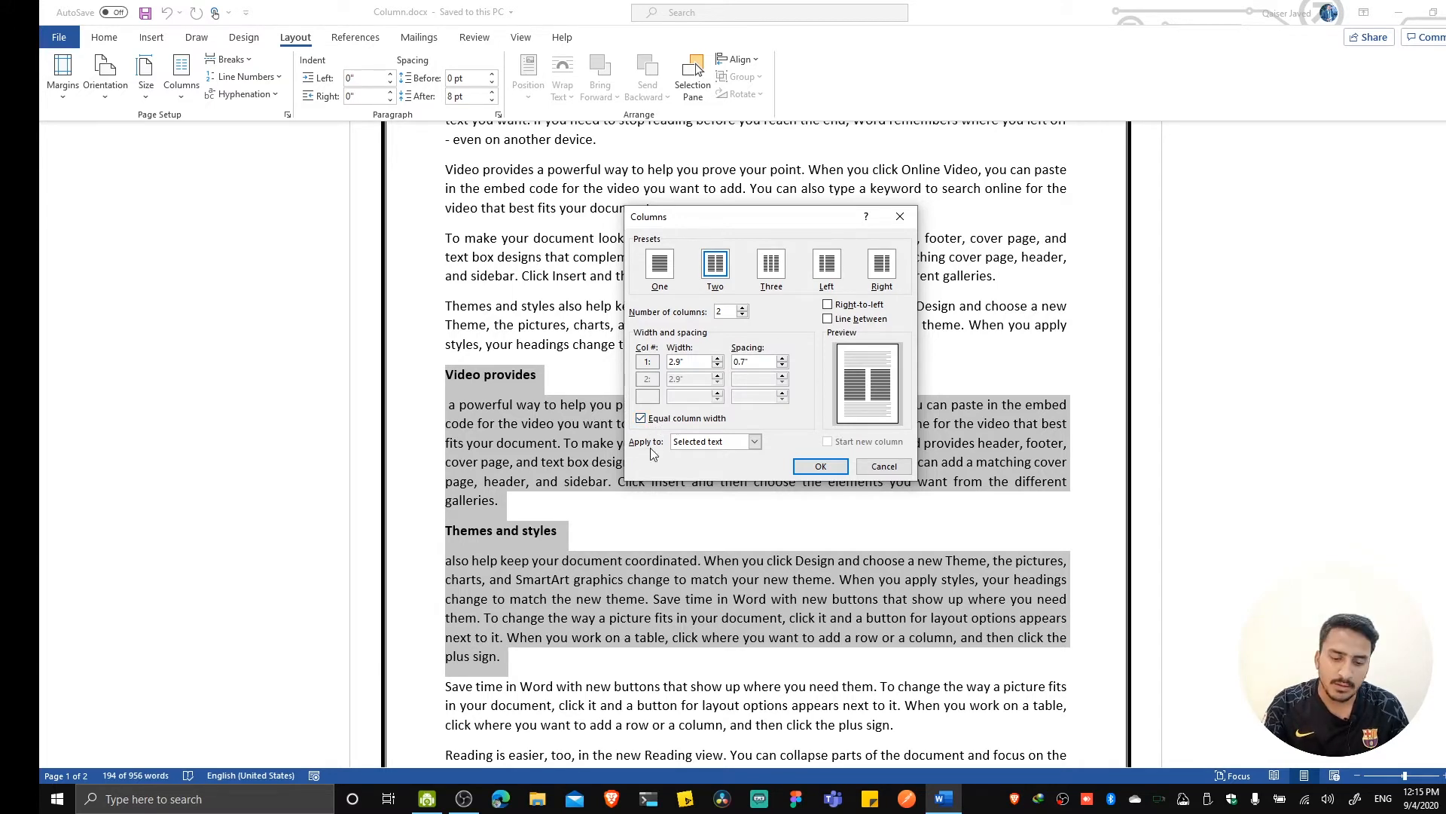
Disable equal column width and widen the second column to 3.9".
click(641, 418)
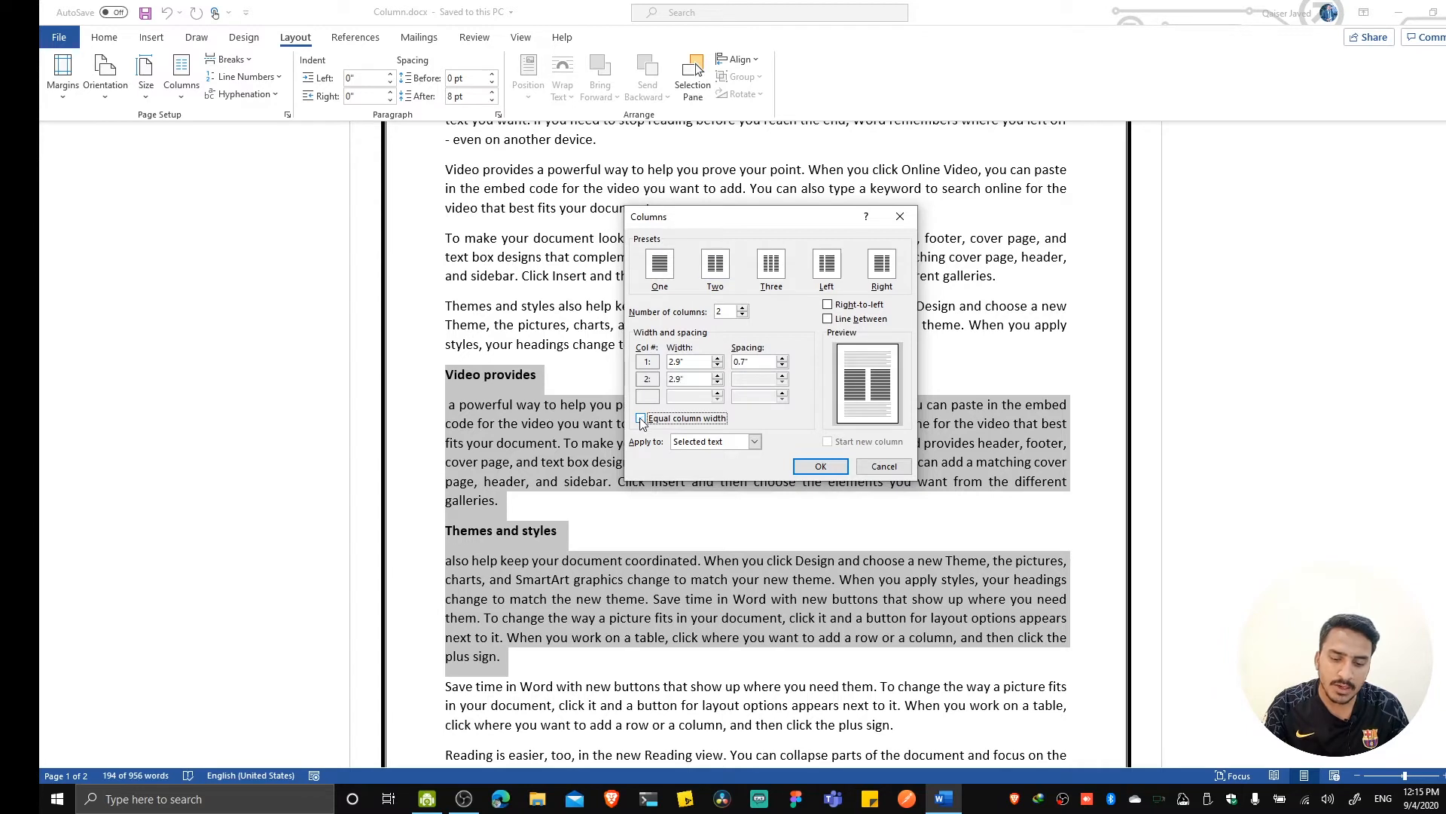
click(718, 375)
click(718, 375)
click(718, 376)
click(717, 376)
click(718, 376)
click(718, 376)
click(718, 375)
click(718, 376)
click(718, 376)
click(718, 376)
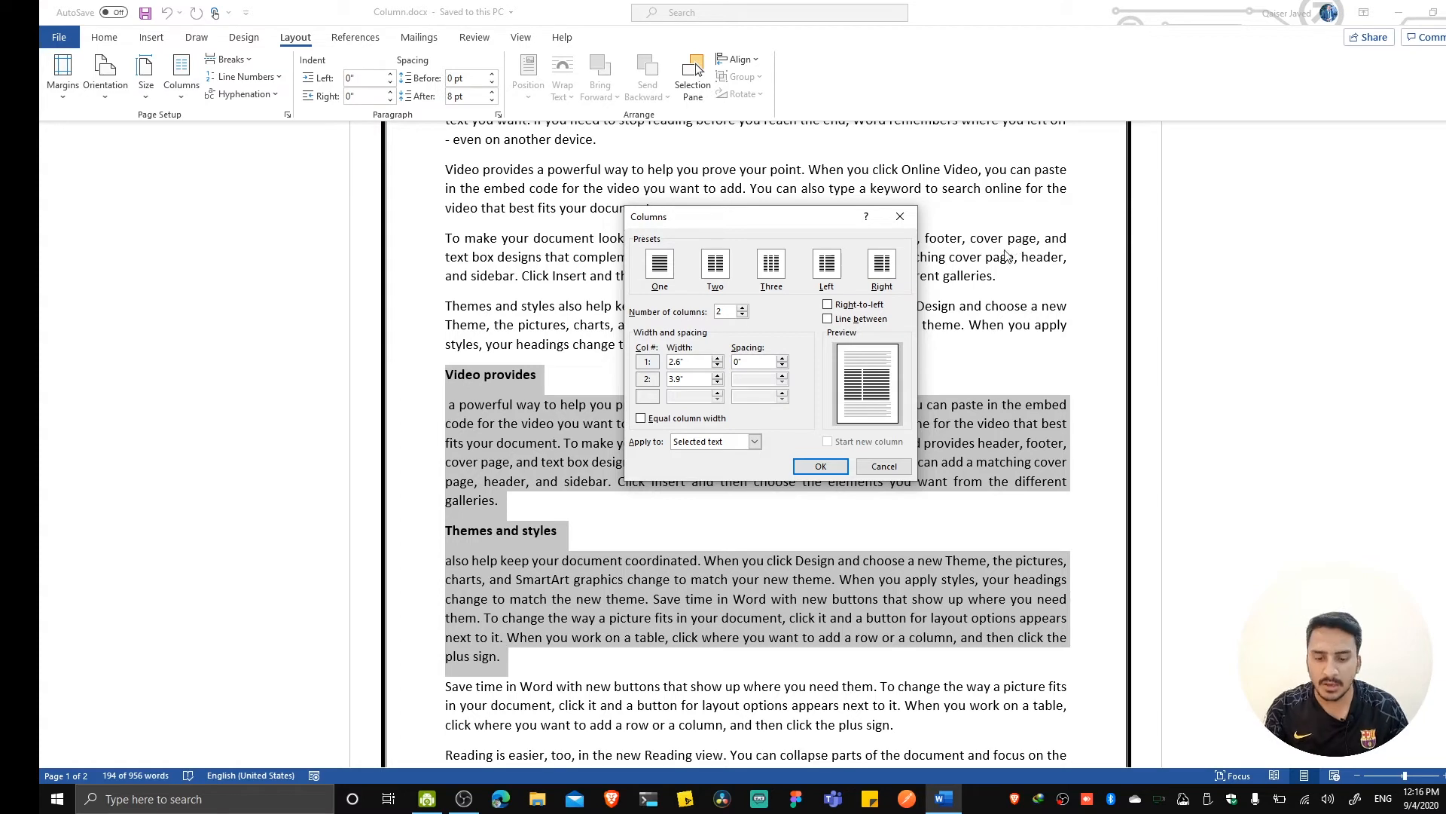
Try the Left and Right column presets, then re-enable equal column width.
click(829, 274)
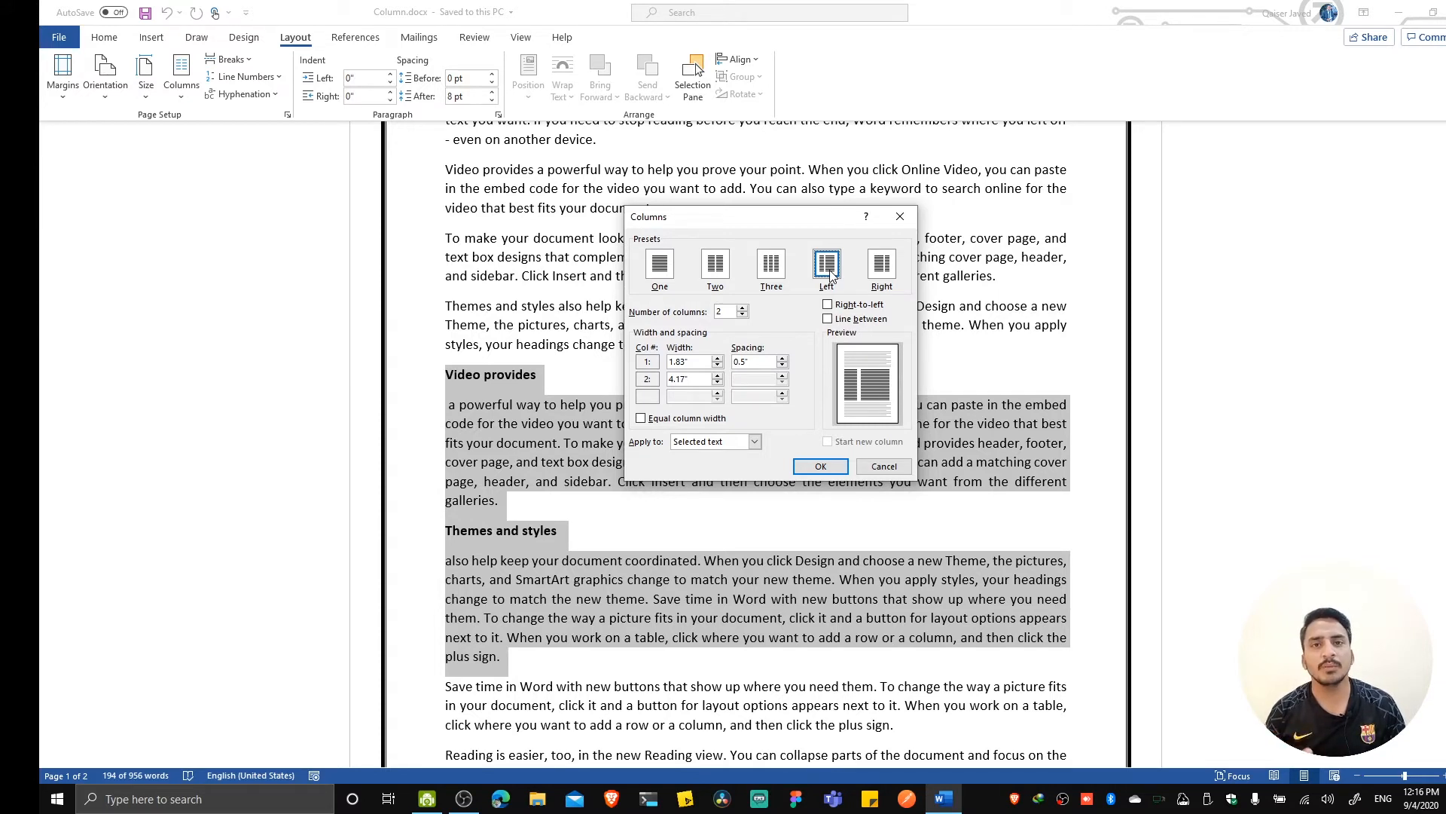
click(886, 270)
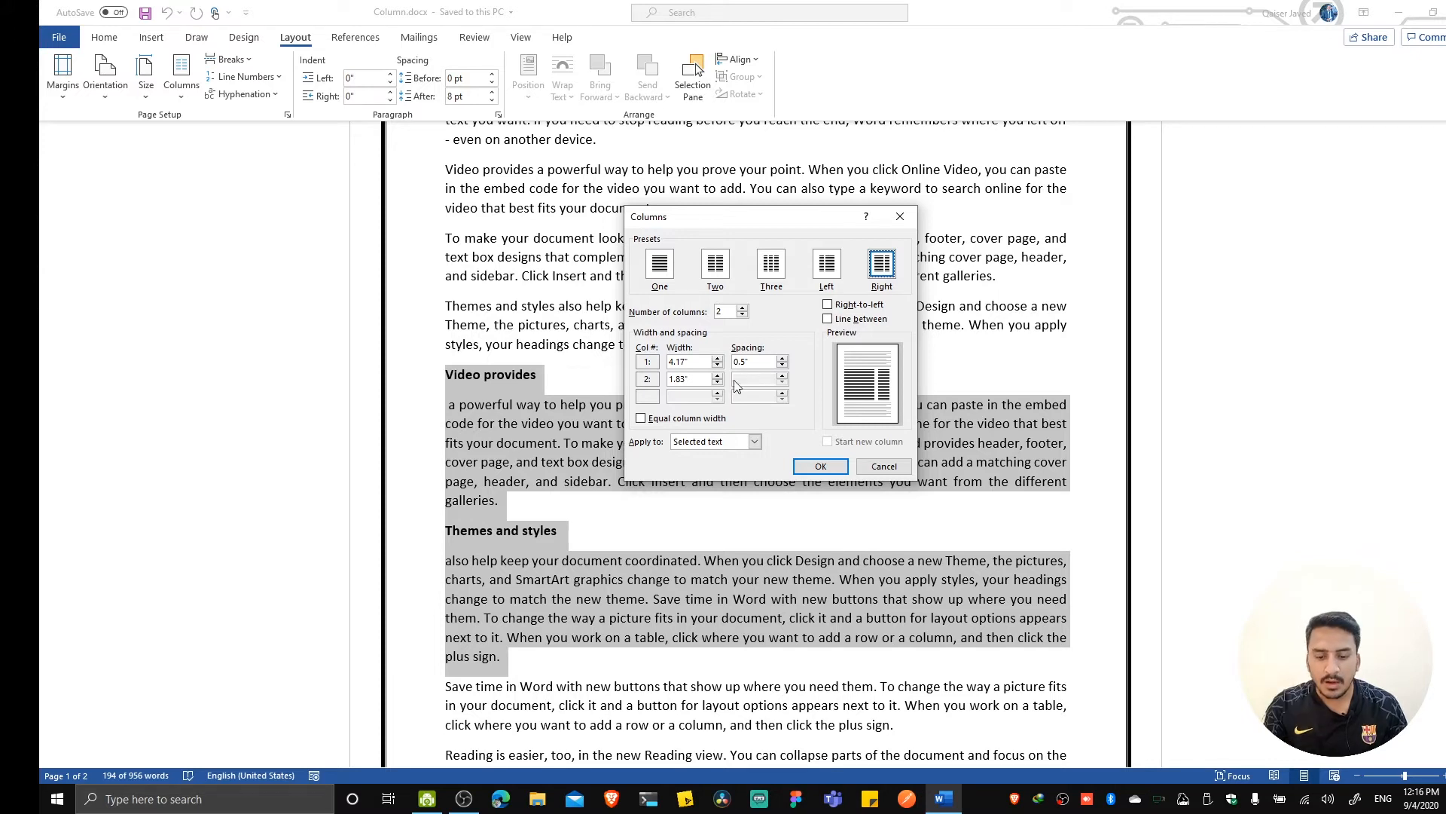
click(641, 419)
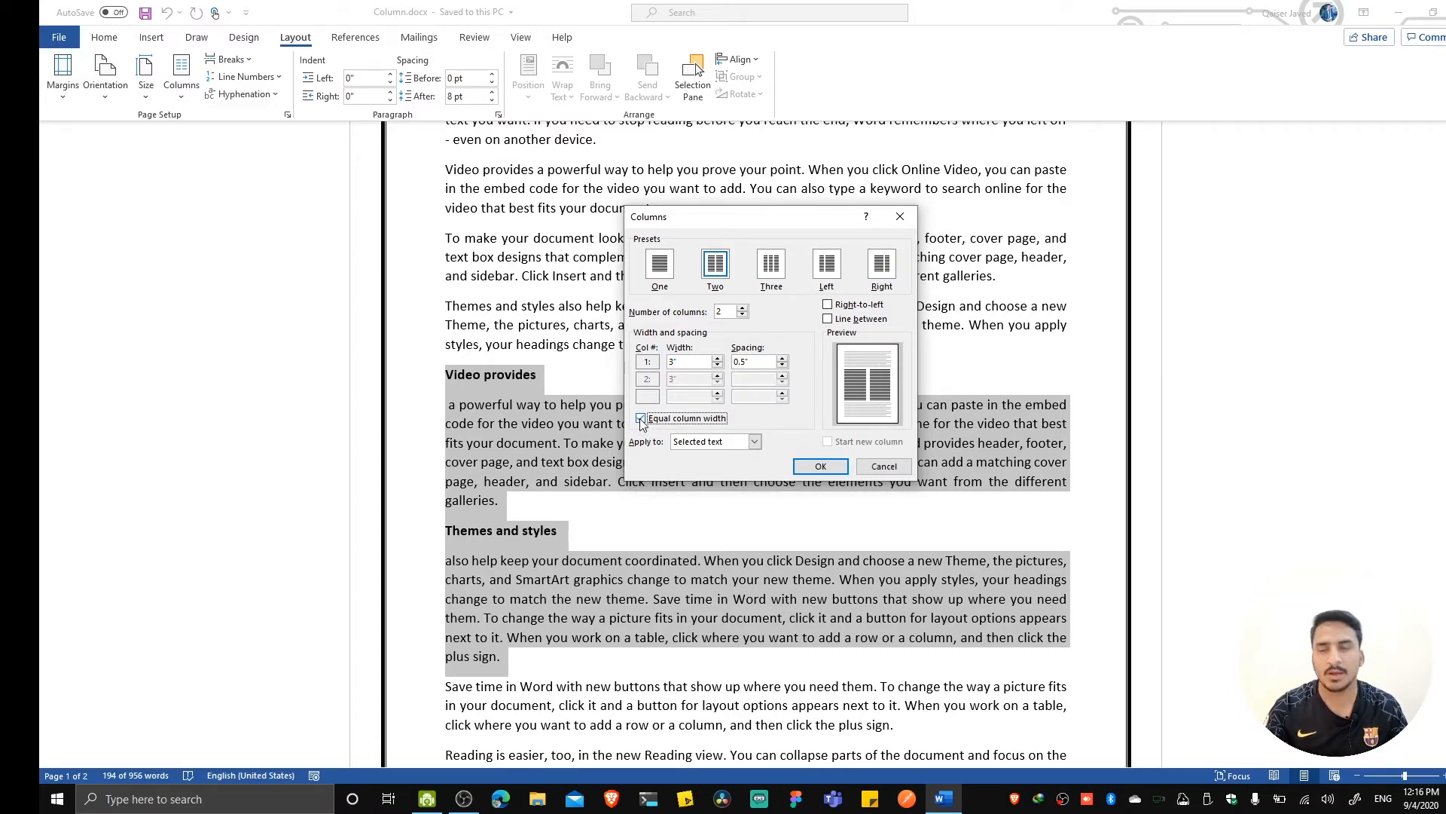
Apply the two-column layout to the selected text only and clear the selection.
click(754, 443)
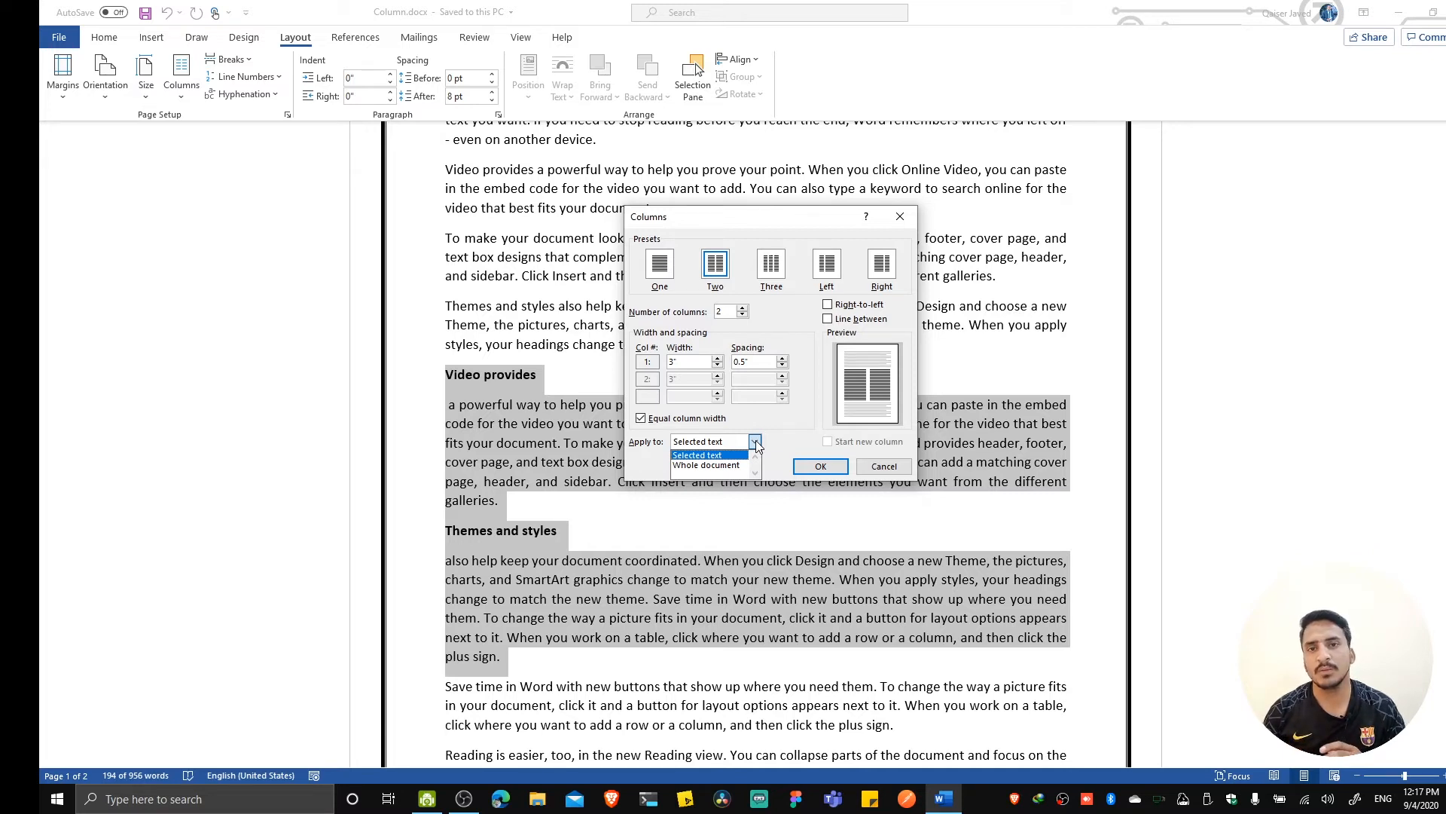
click(697, 455)
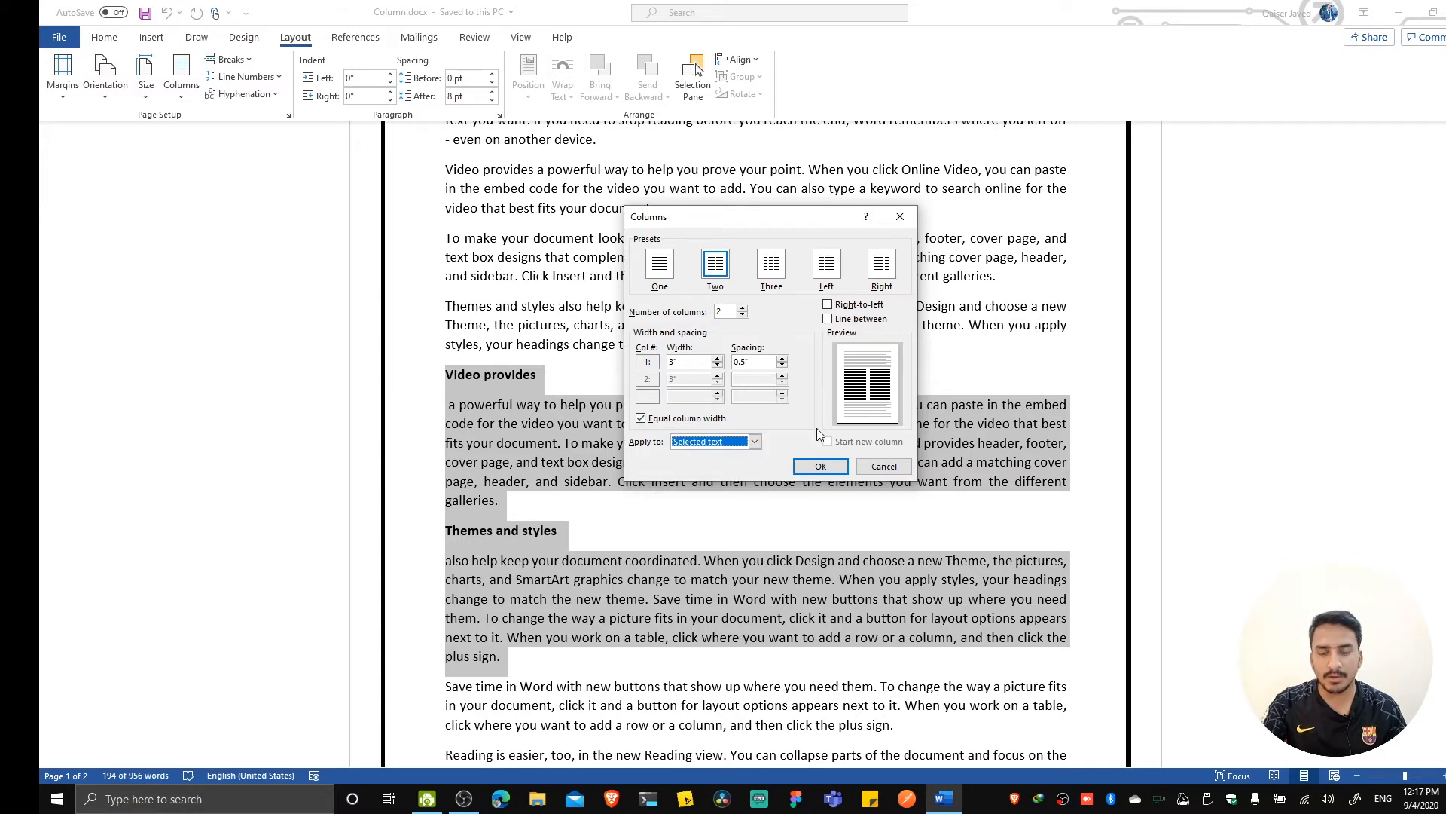
click(821, 467)
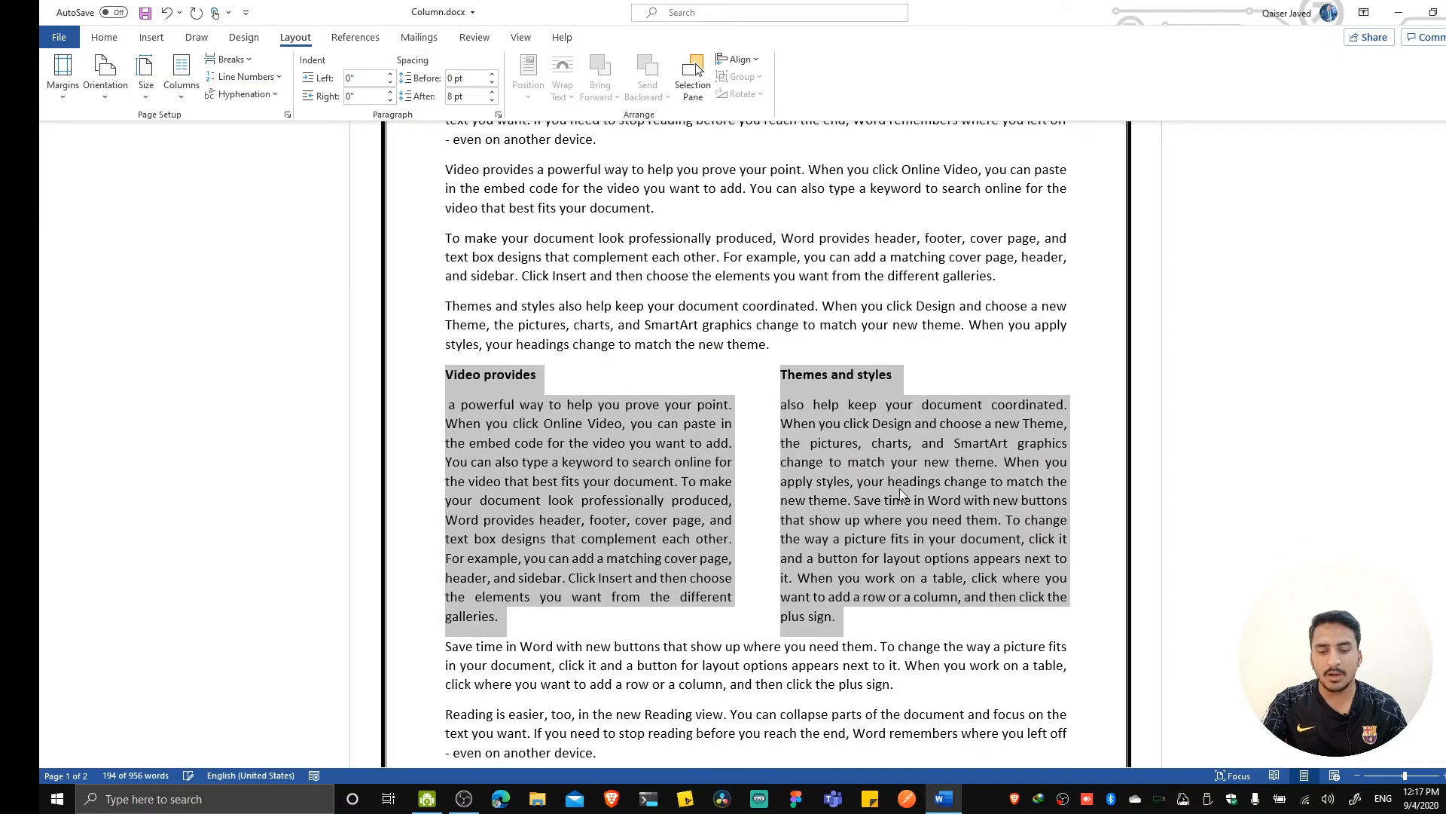
click(955, 618)
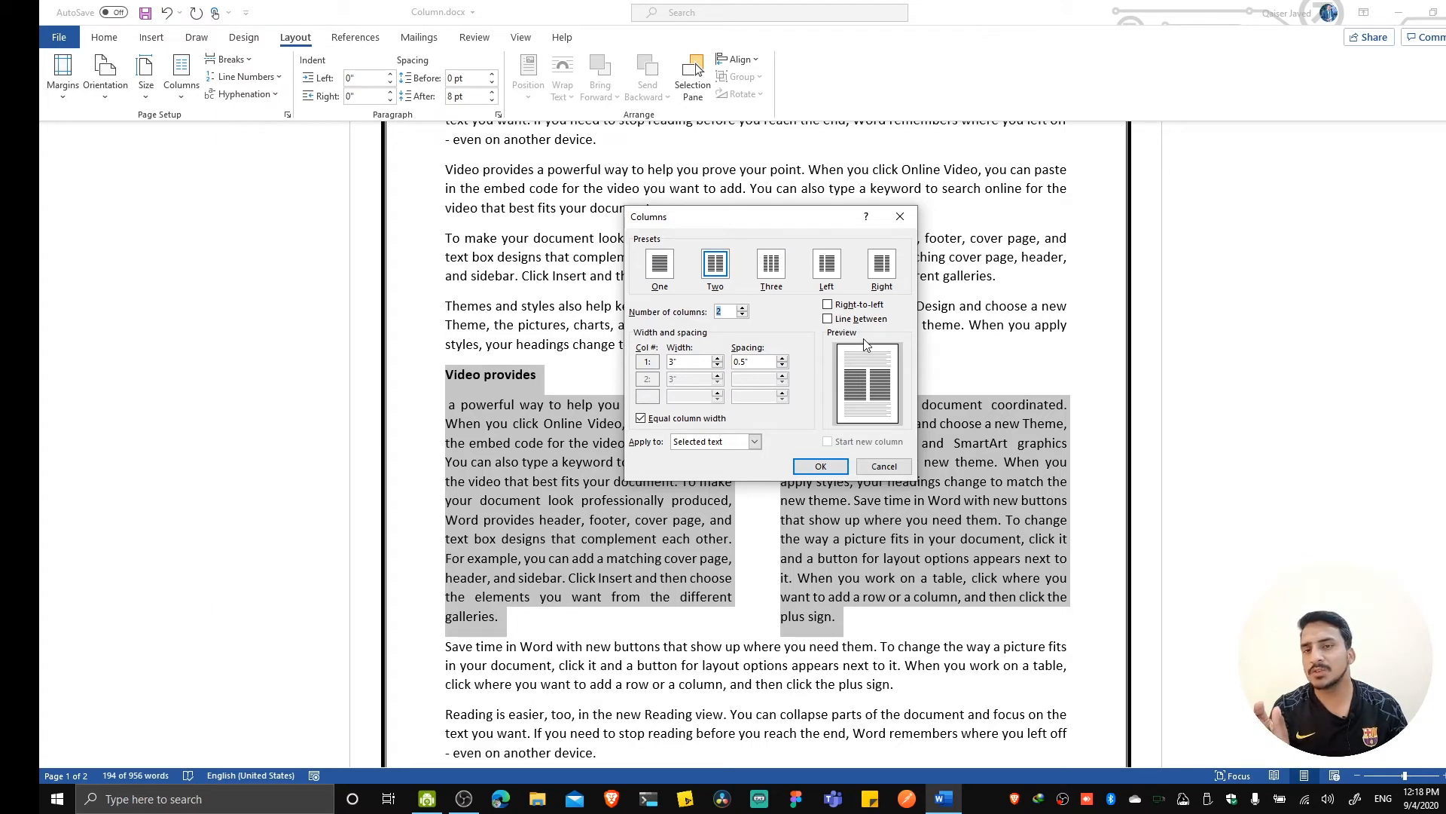
Add a dividing line between the "Video provides" and "Themes and styles" columns.
click(828, 319)
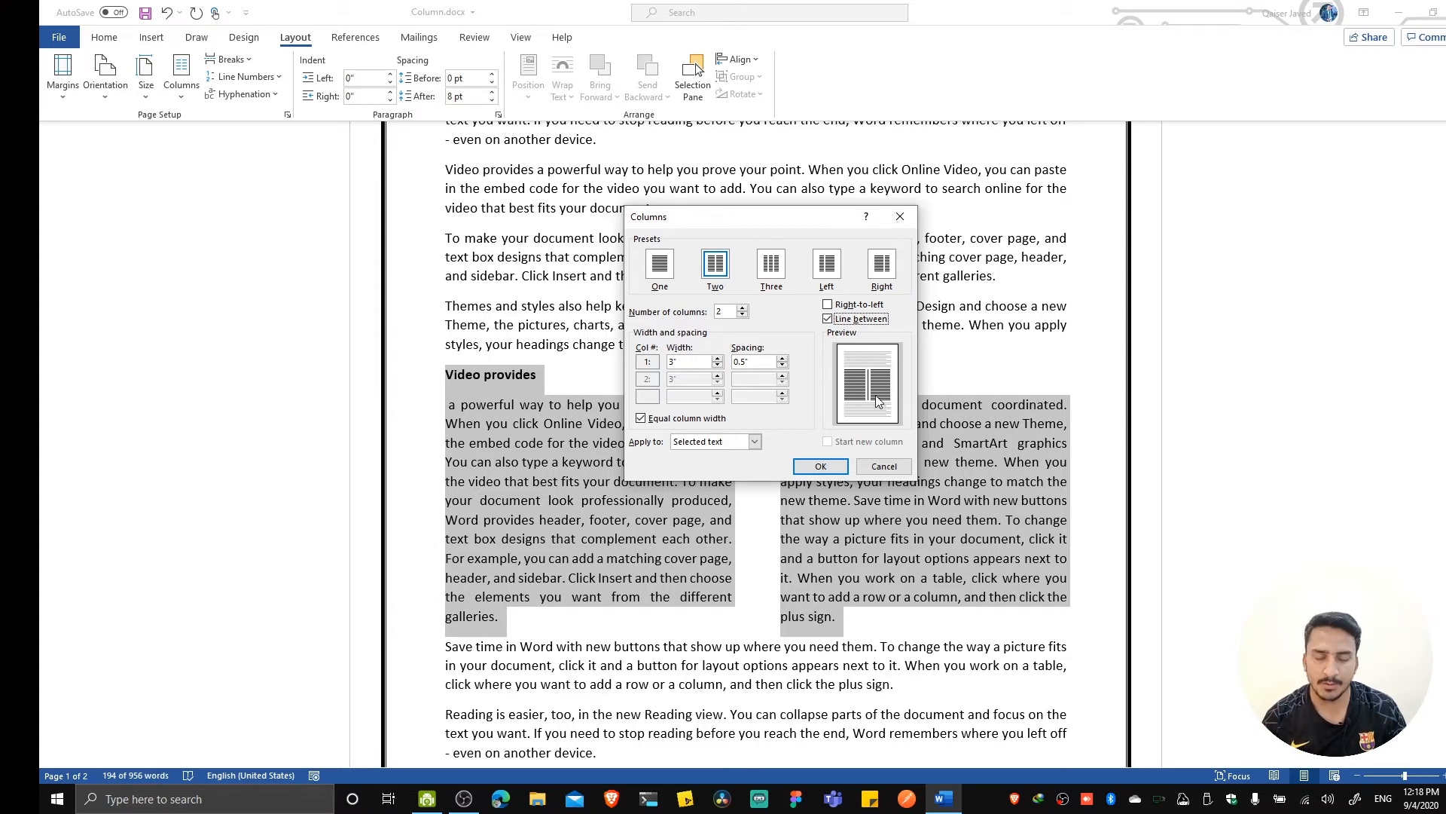
click(819, 467)
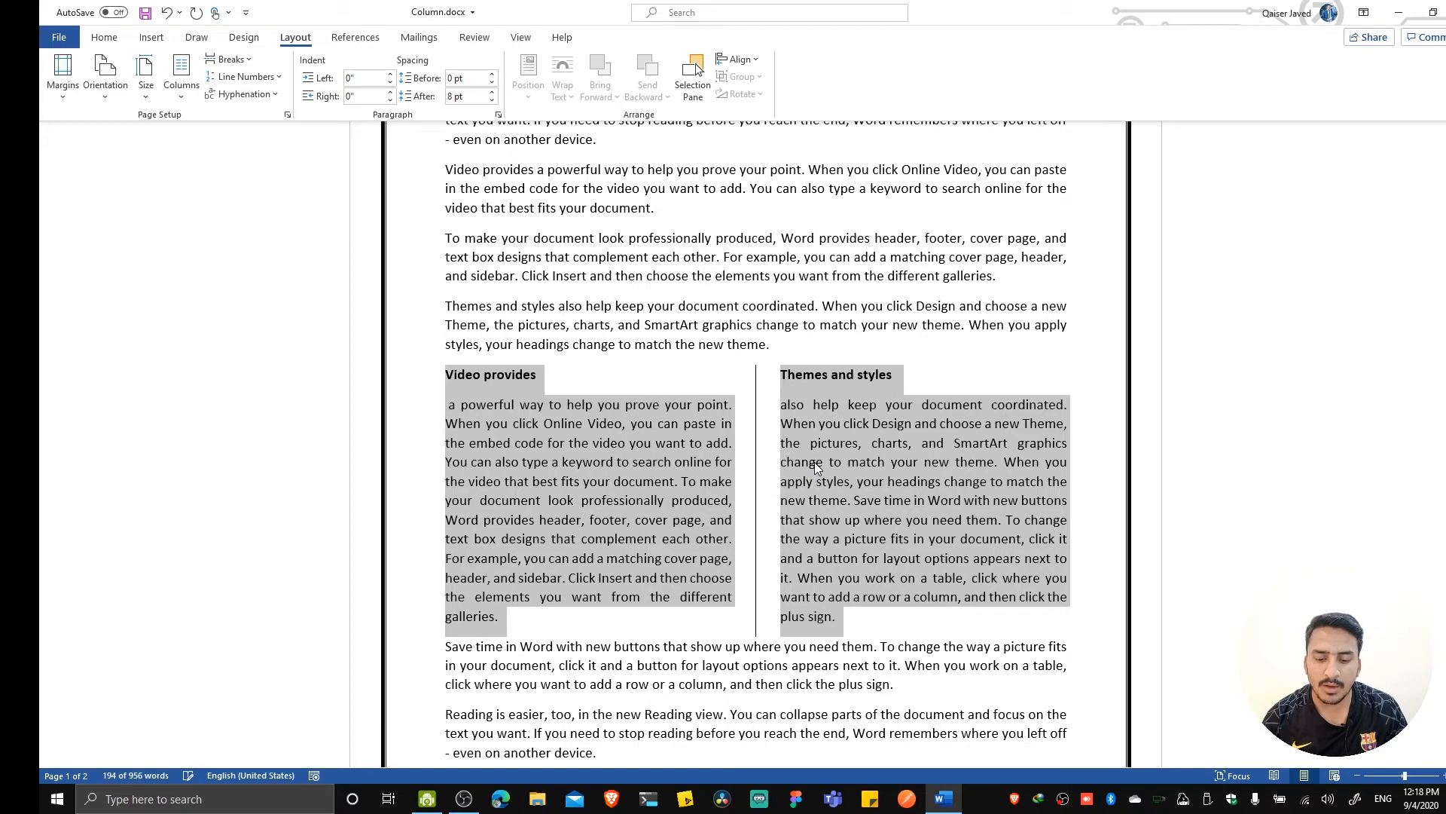
click(1000, 626)
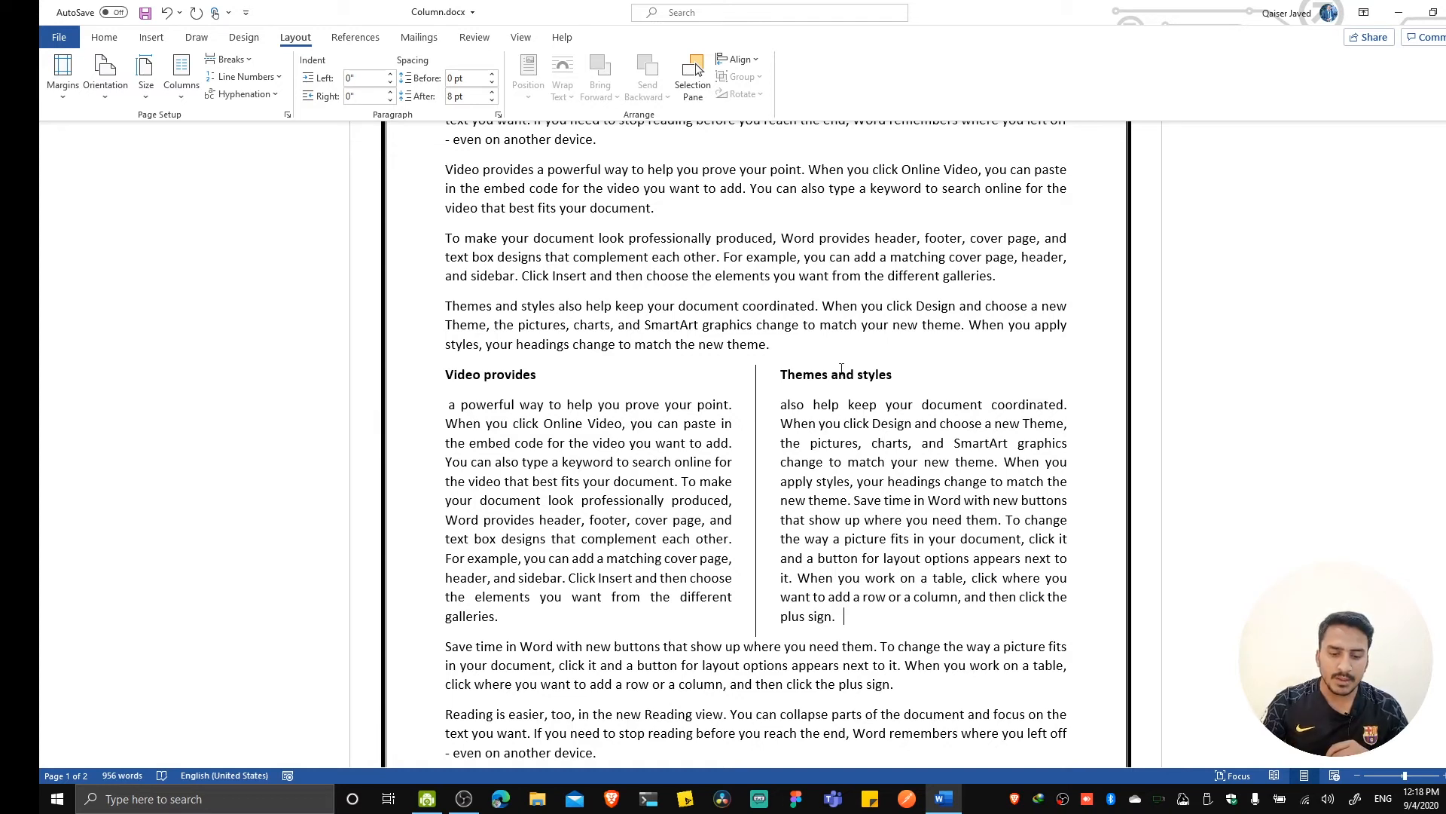
Try the Left column preset on the "Video provides" and "Themes and styles" text, then undo it.
drag(444, 377, 865, 620)
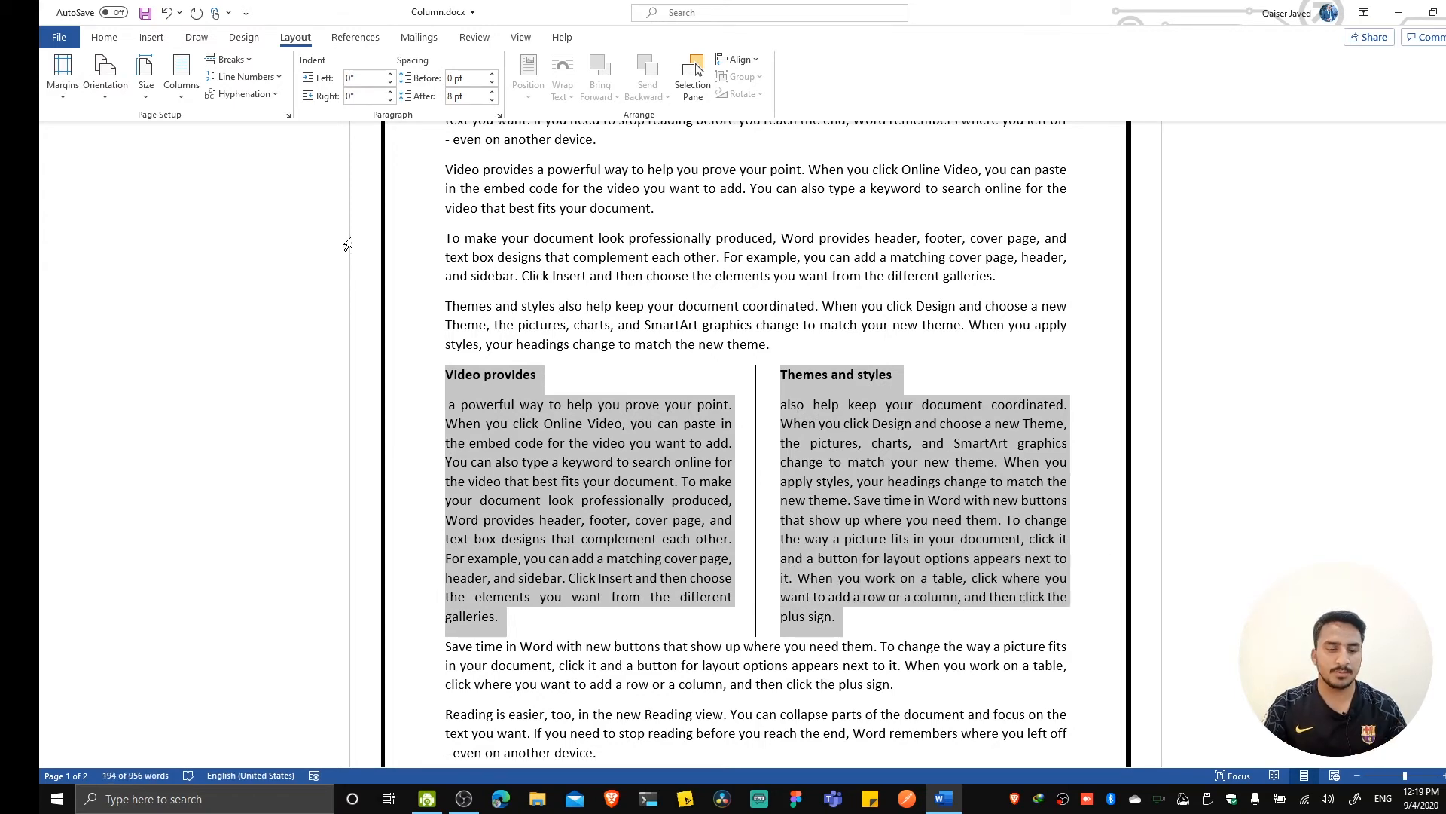
click(184, 91)
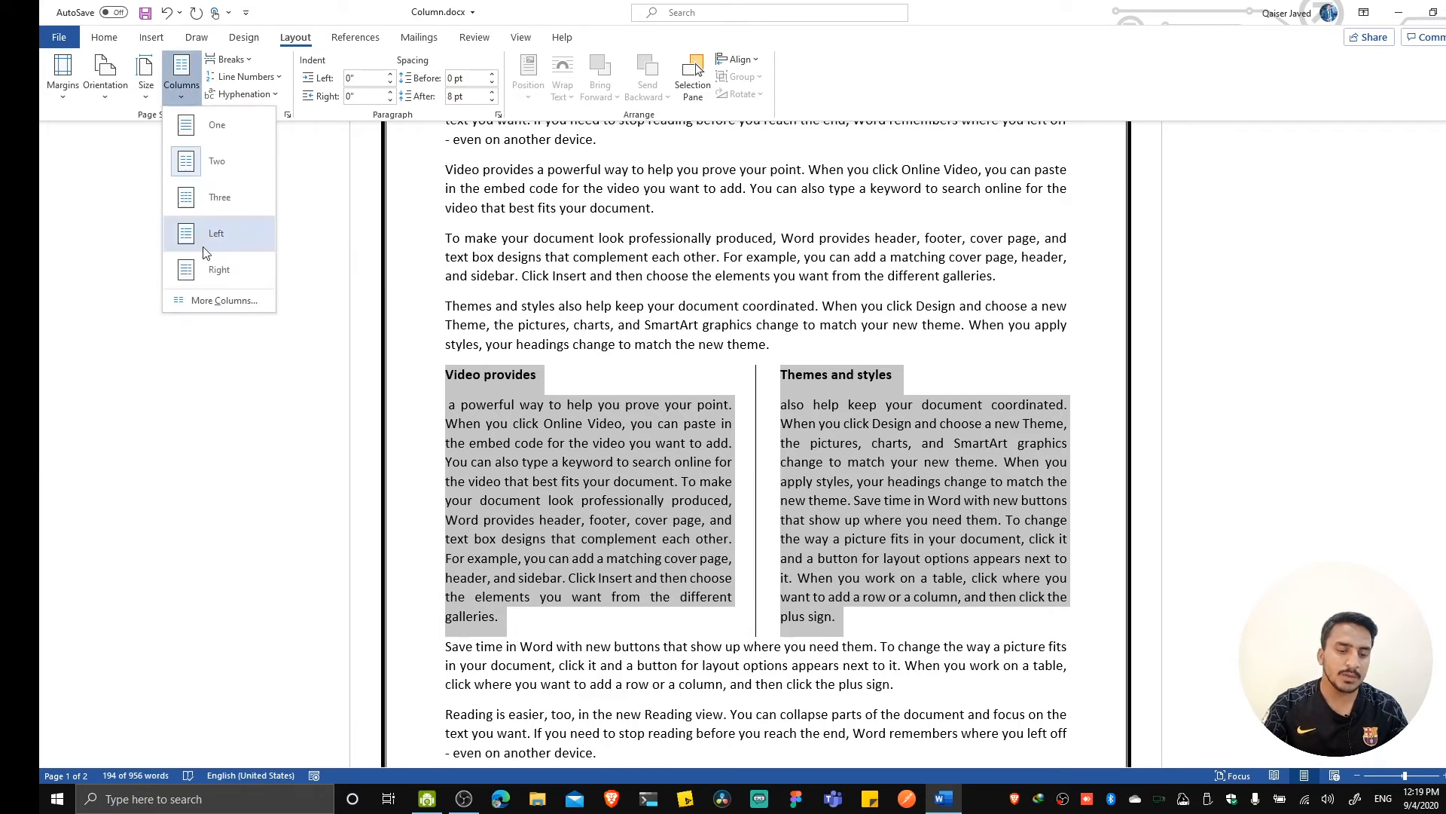
click(209, 302)
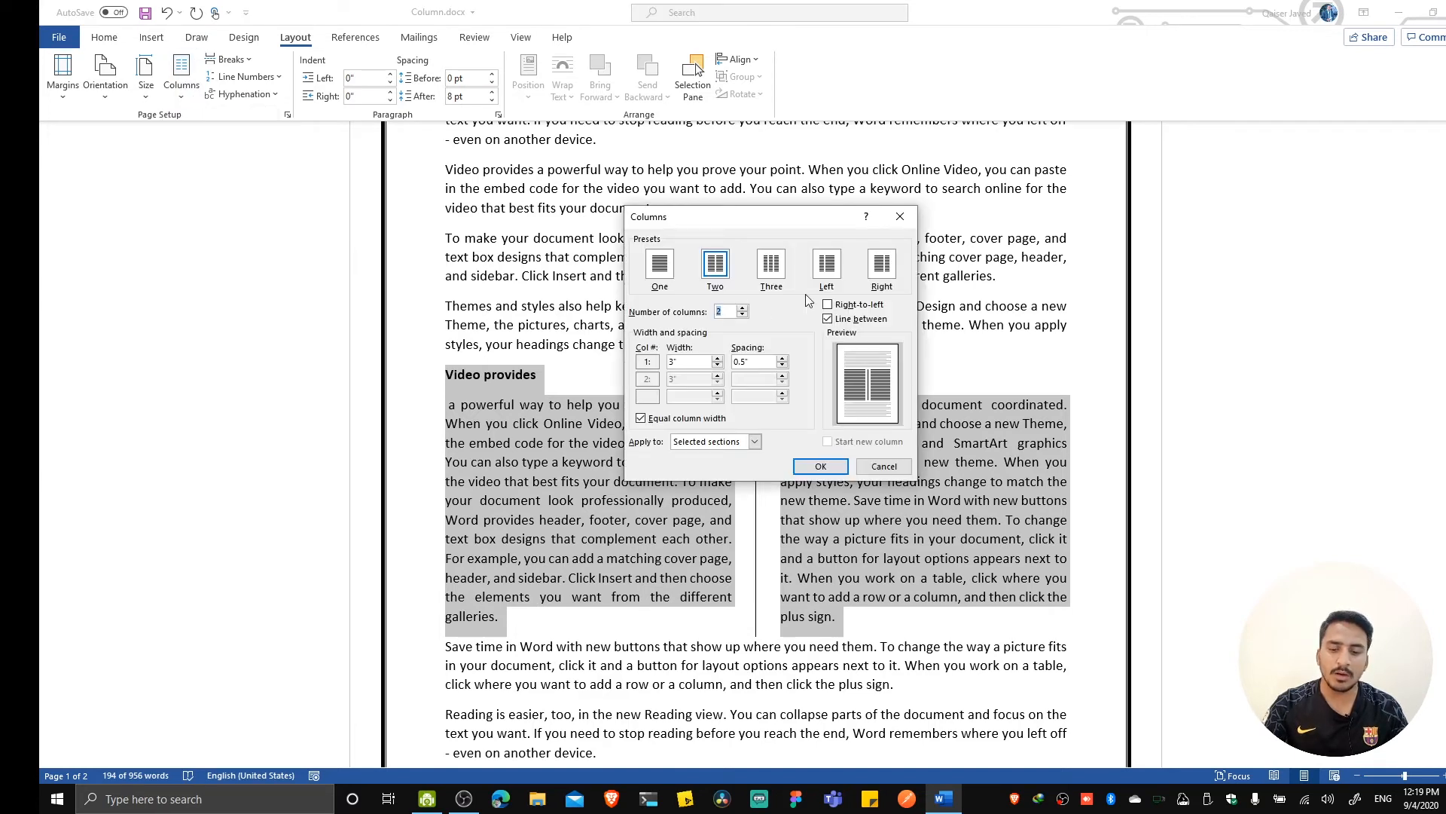
click(827, 265)
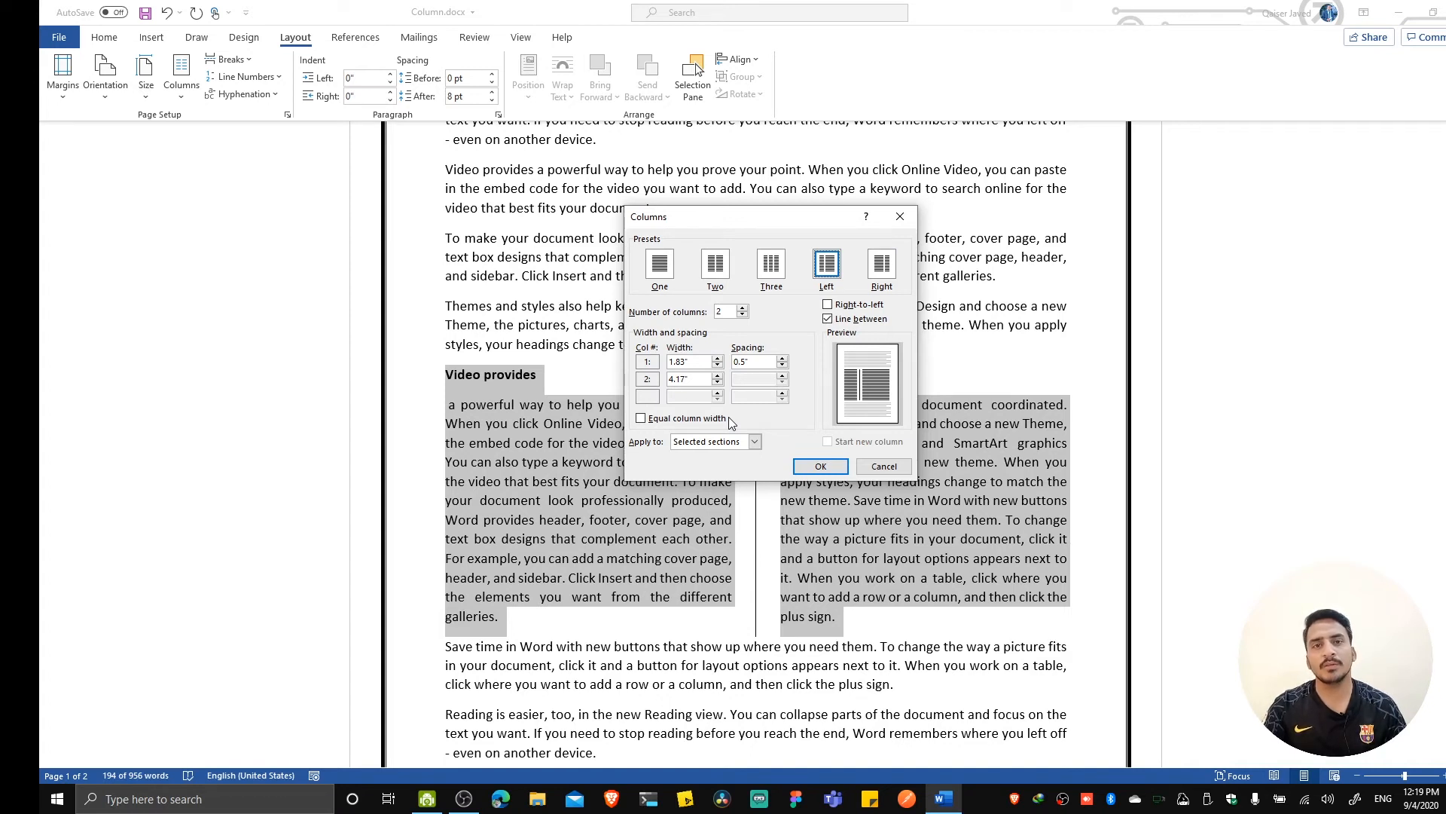
click(803, 469)
click(455, 391)
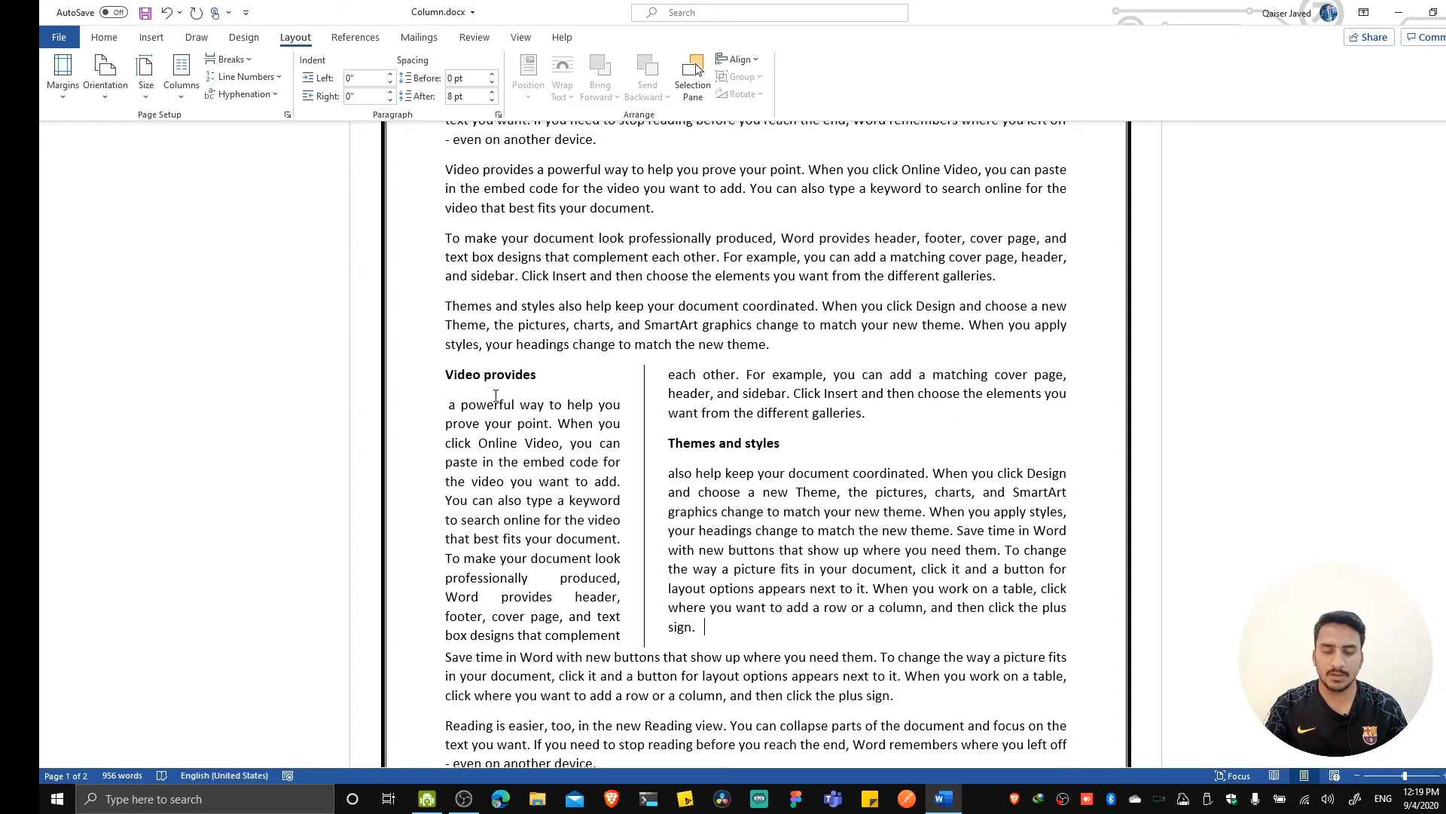
key(ctrl+z)
Apply the Right column preset to the selected "Video provides" and "Themes and styles" text, keeping the line between columns.
click(181, 85)
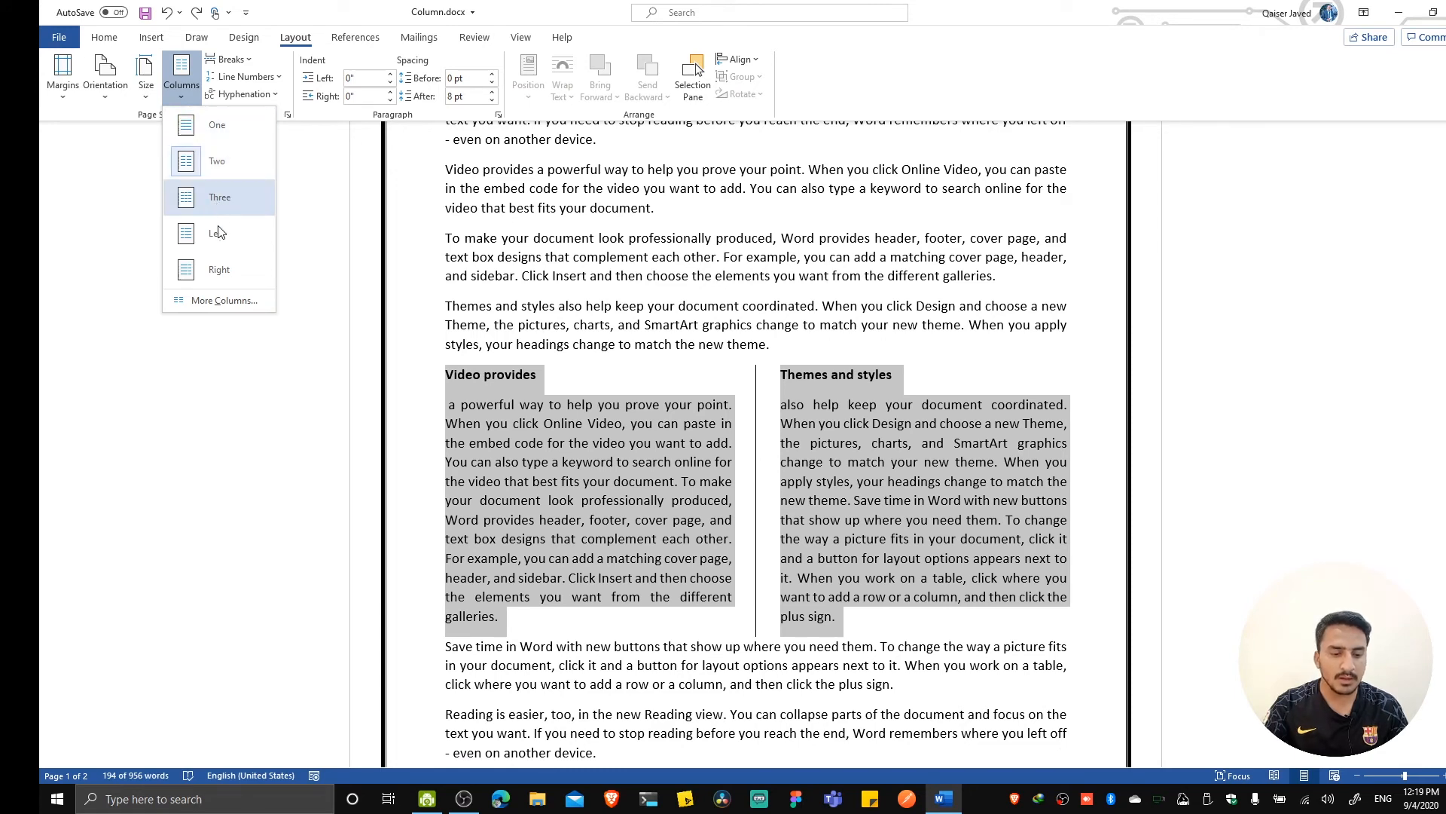
click(210, 301)
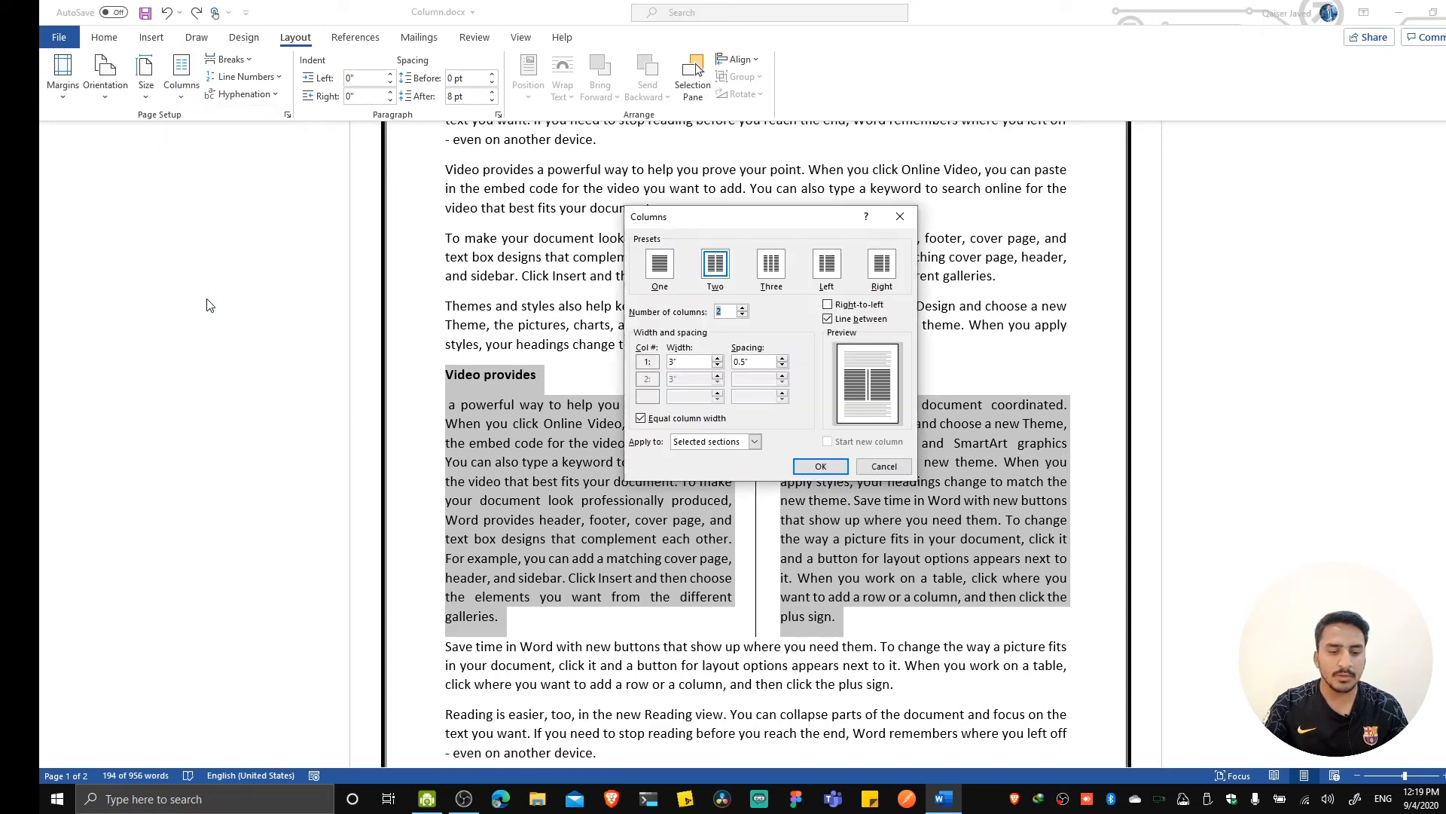
click(889, 268)
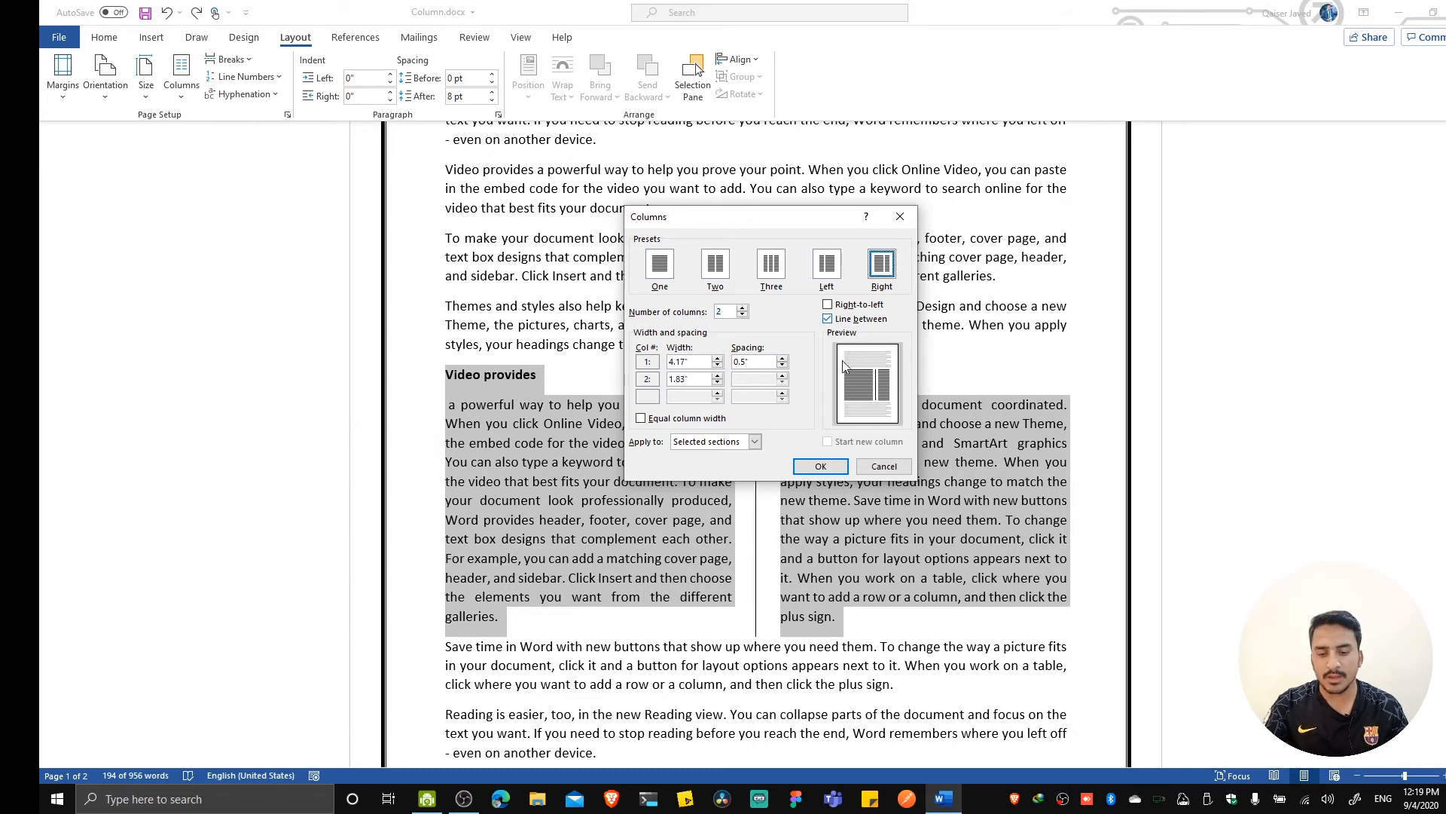
click(818, 467)
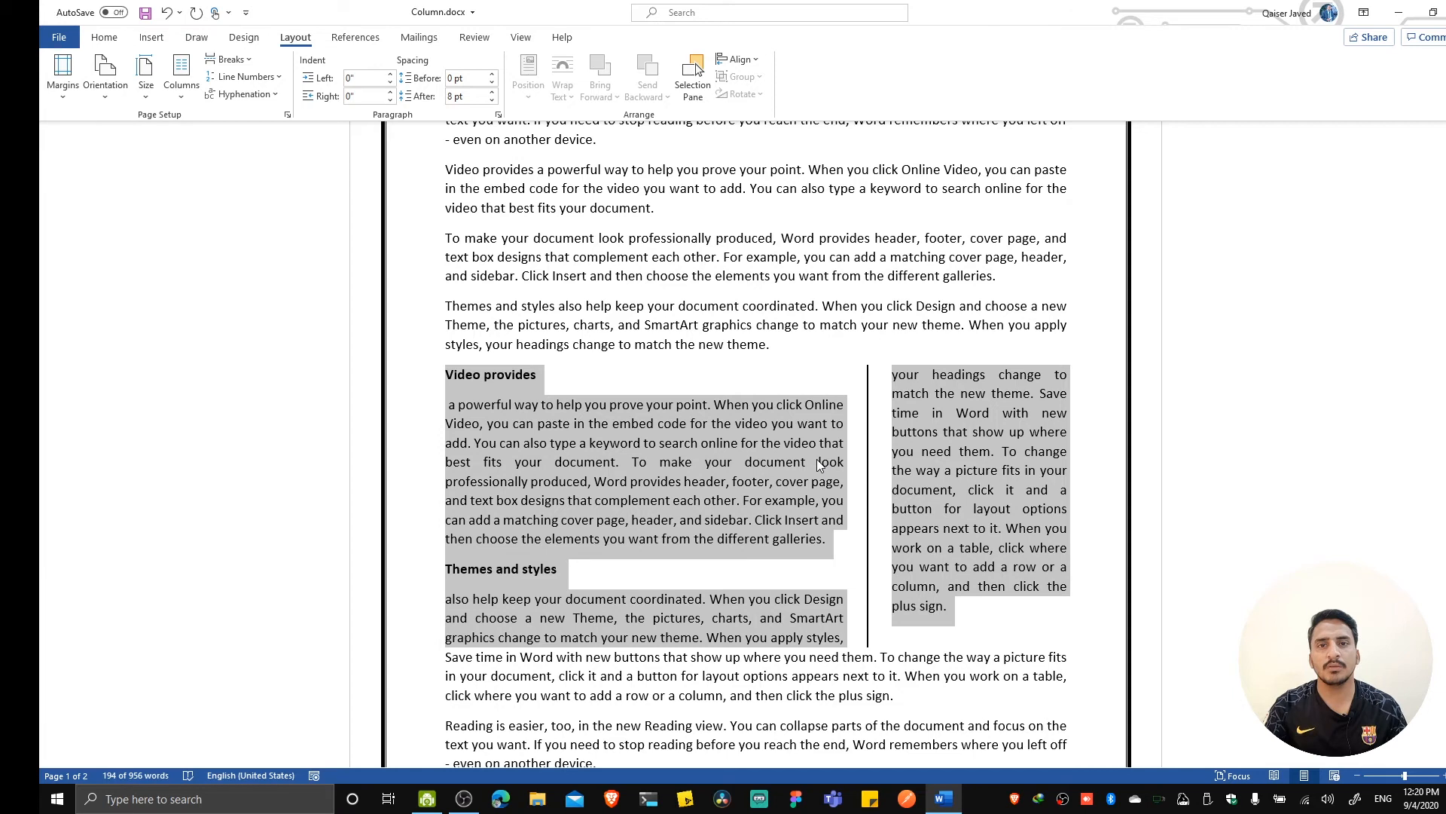
Undo the Right column preset on the "Video provides" and "Themes and styles" text and clear the selection.
key(ctrl+z)
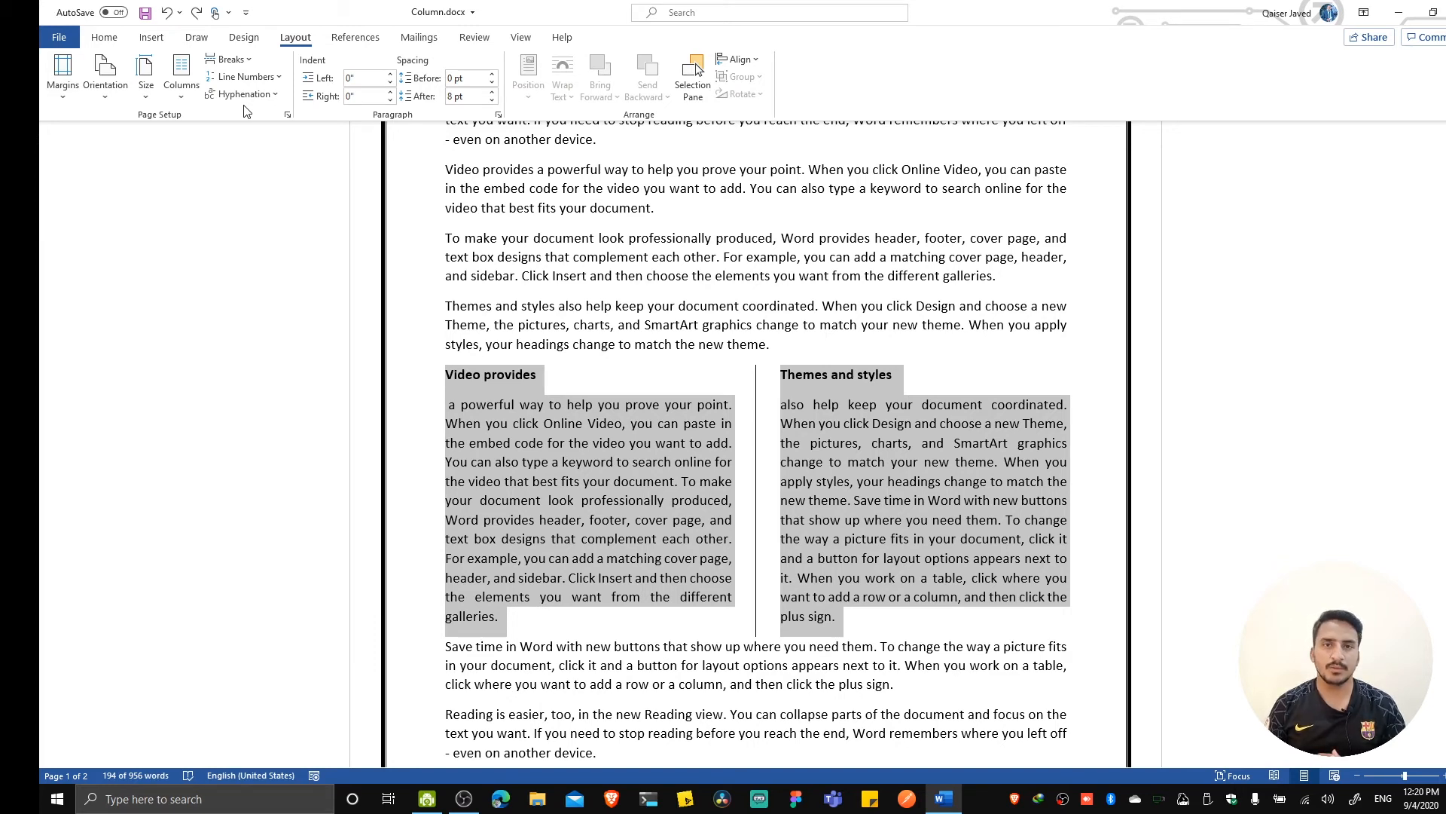
click(1054, 341)
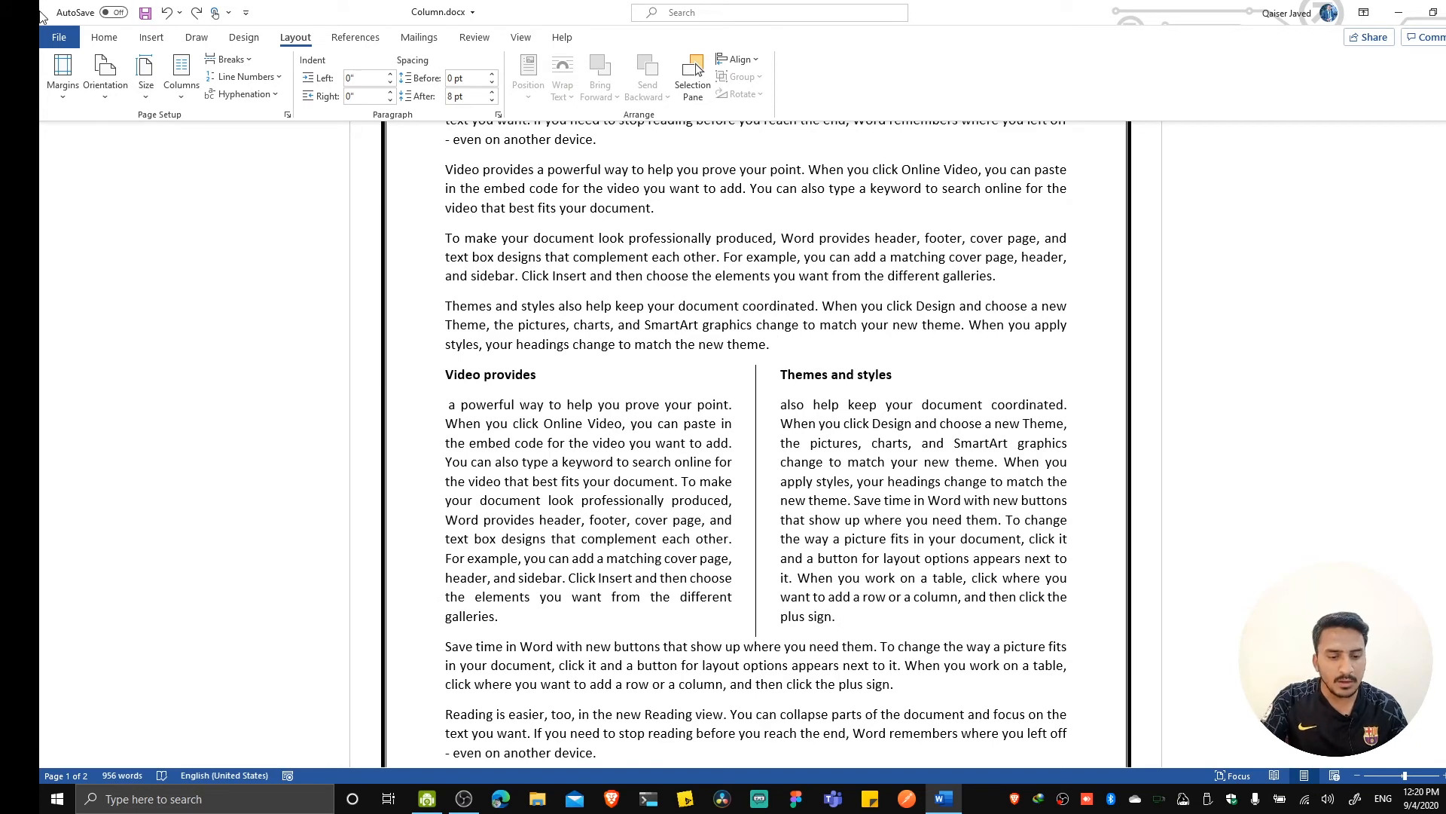
Apply a two-column layout without a dividing line to the whole document and look over the pages.
click(185, 105)
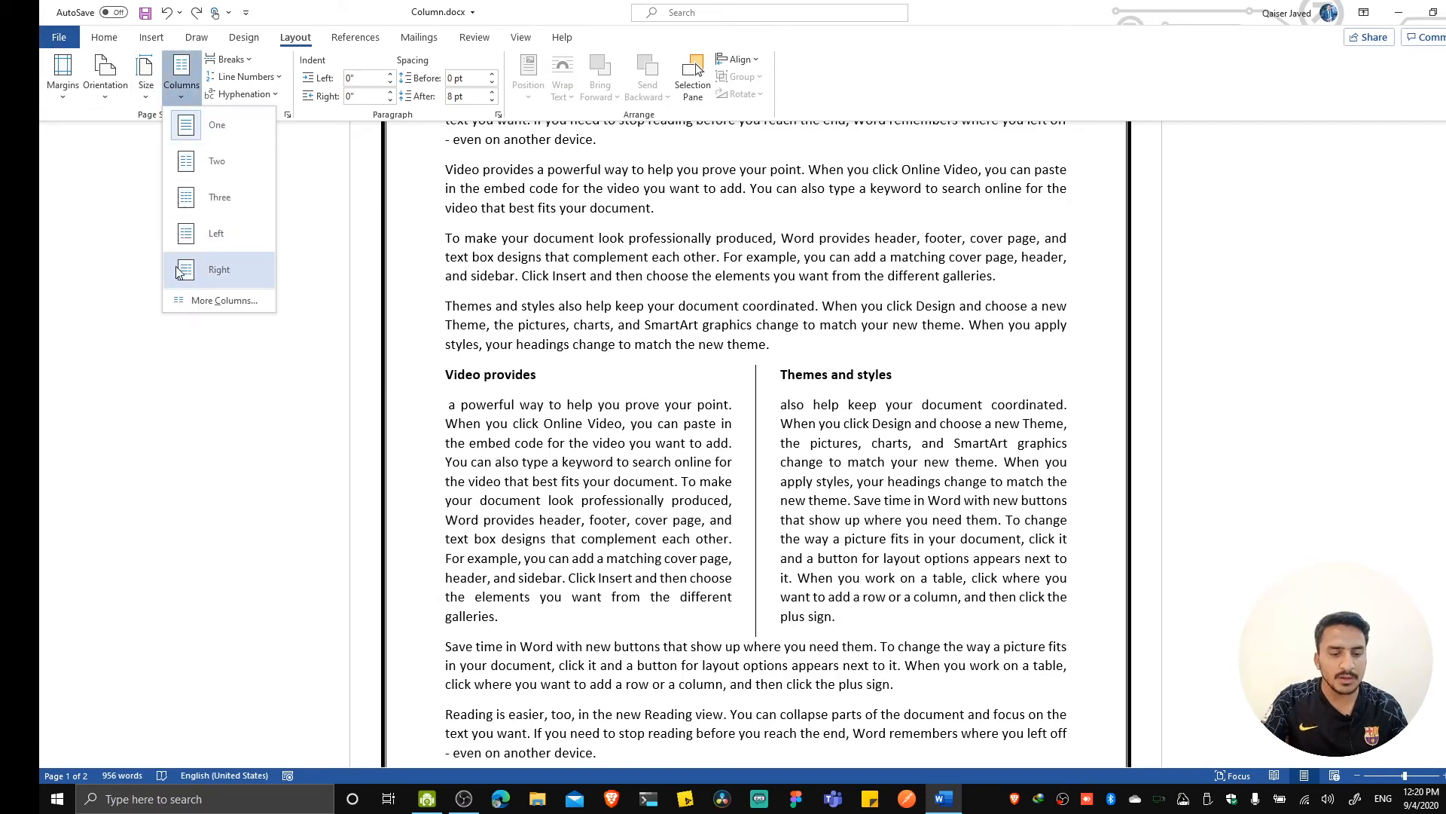
click(216, 302)
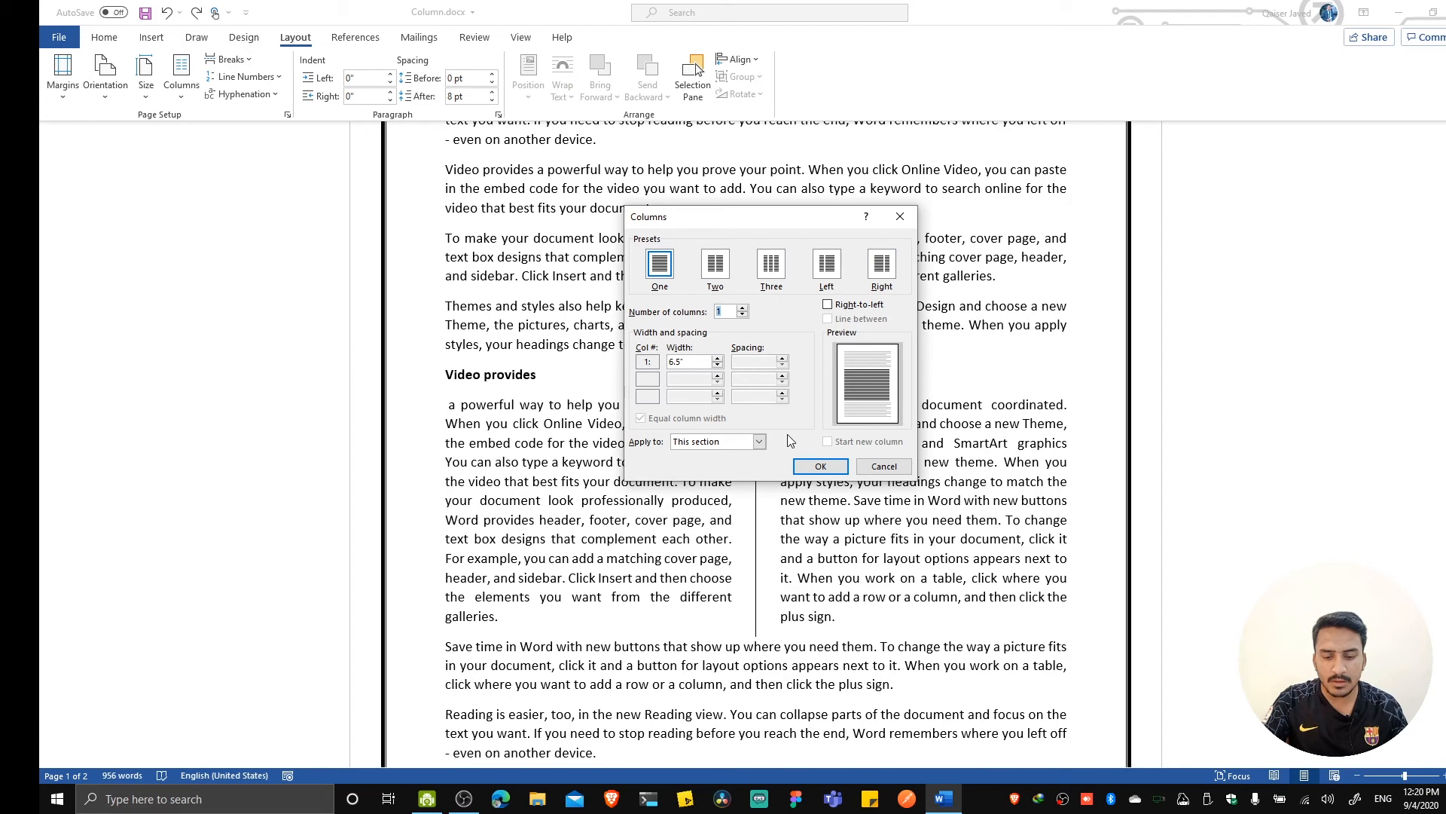
click(760, 443)
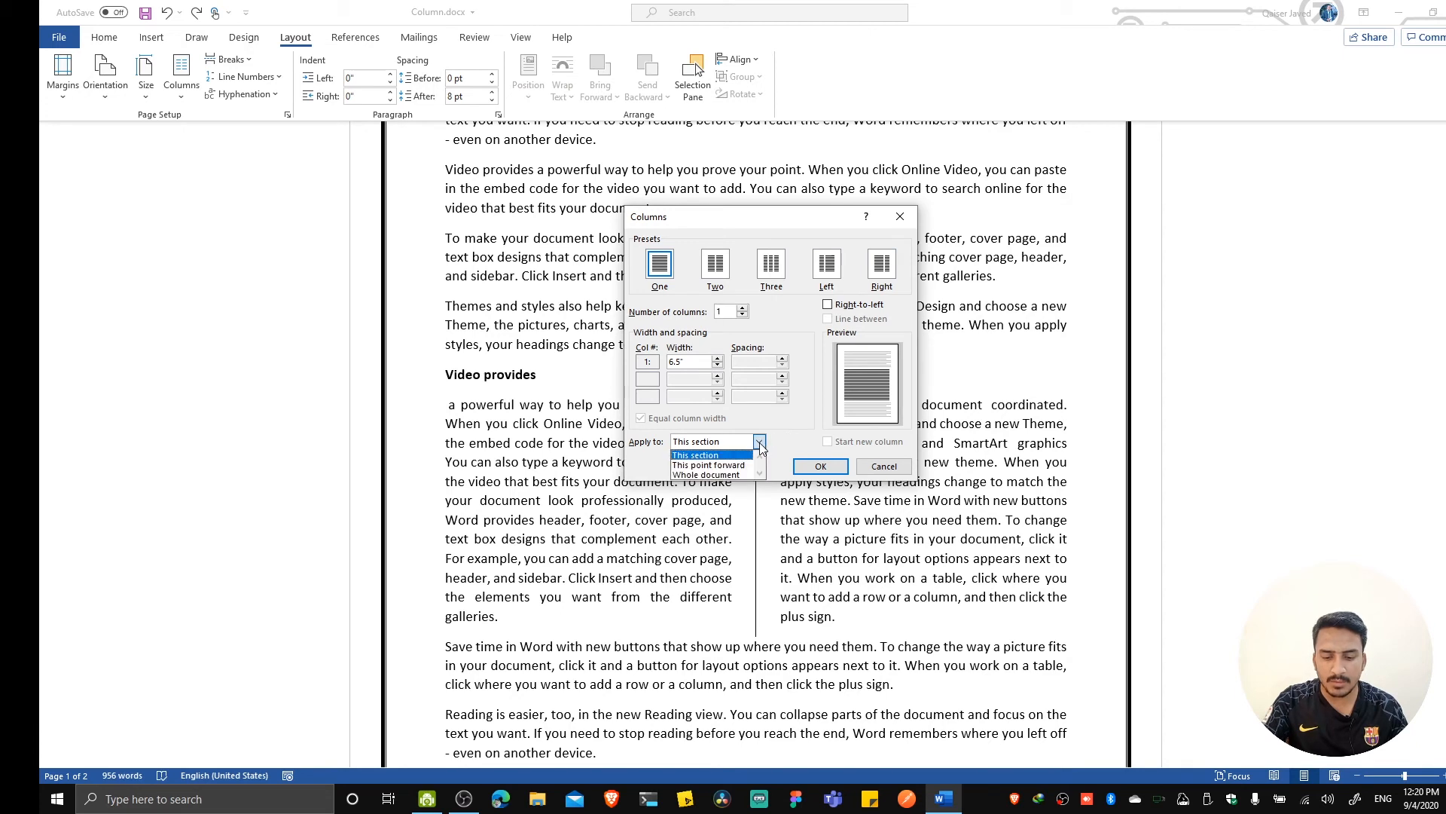
click(738, 474)
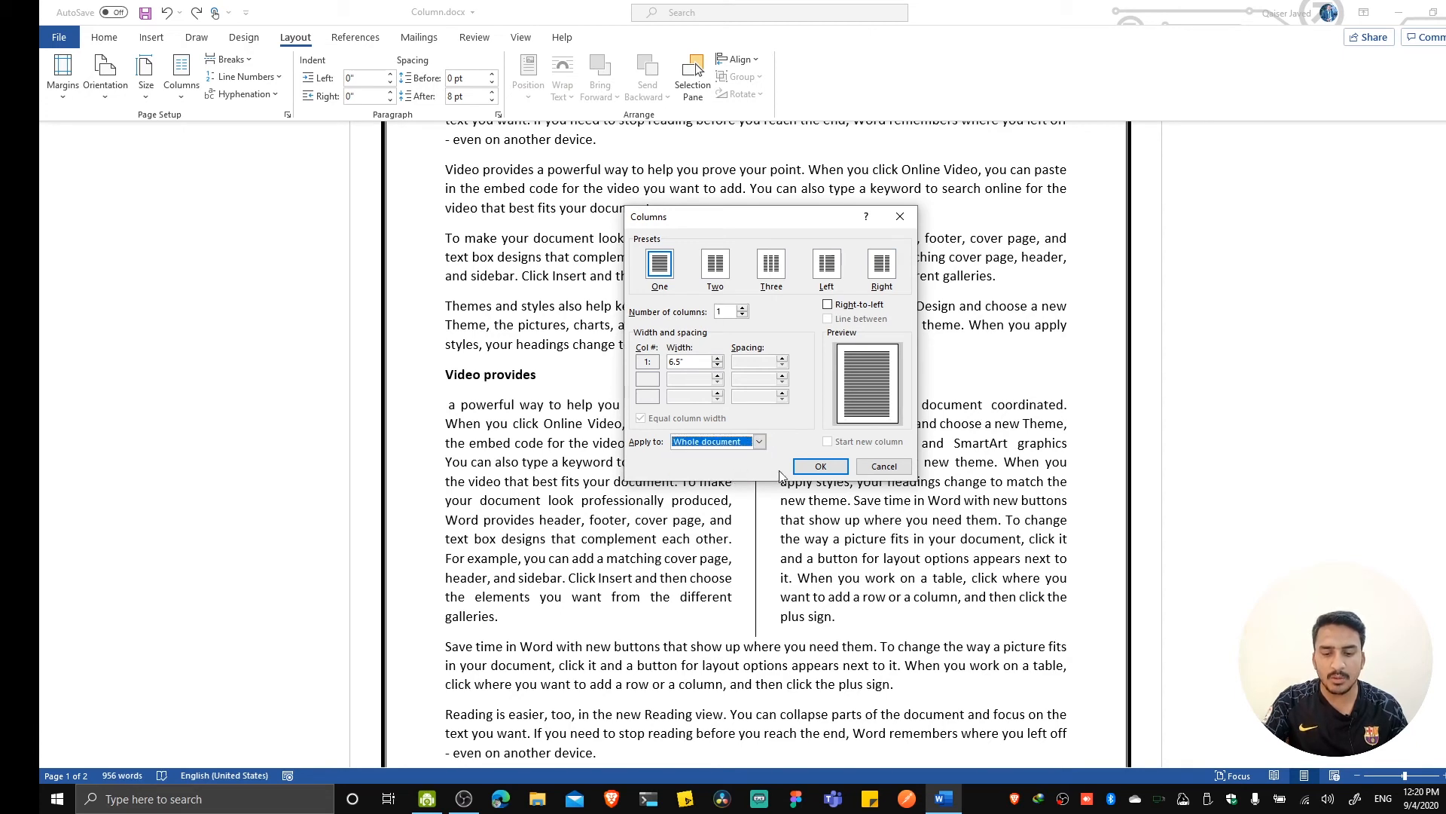
click(820, 466)
key(ctrl+z)
scroll(818, 443, down, 5)
scroll(818, 442, down, 10)
scroll(819, 441, up, 10)
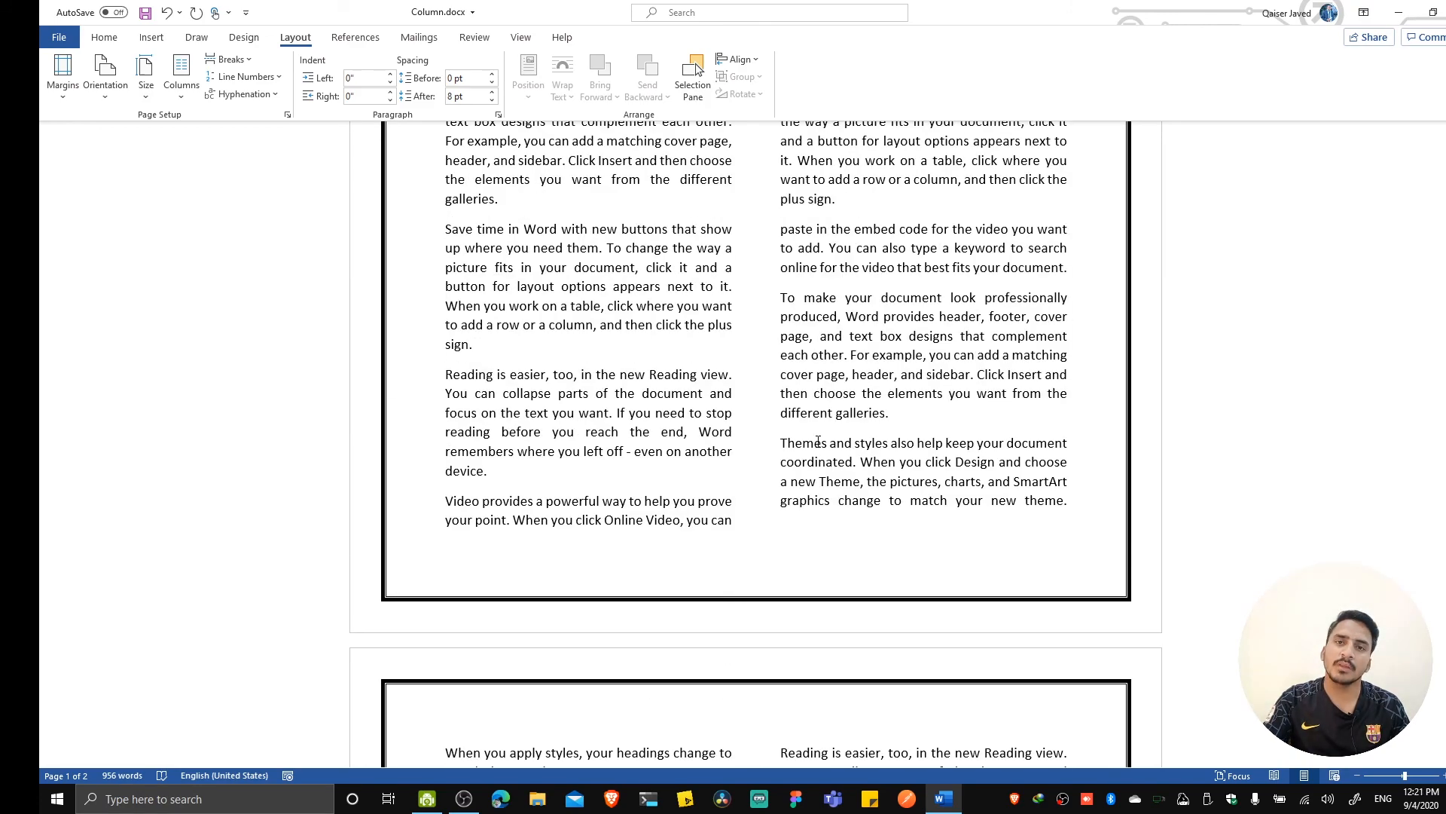
scroll(818, 441, up, 1)
scroll(818, 441, down, 8)
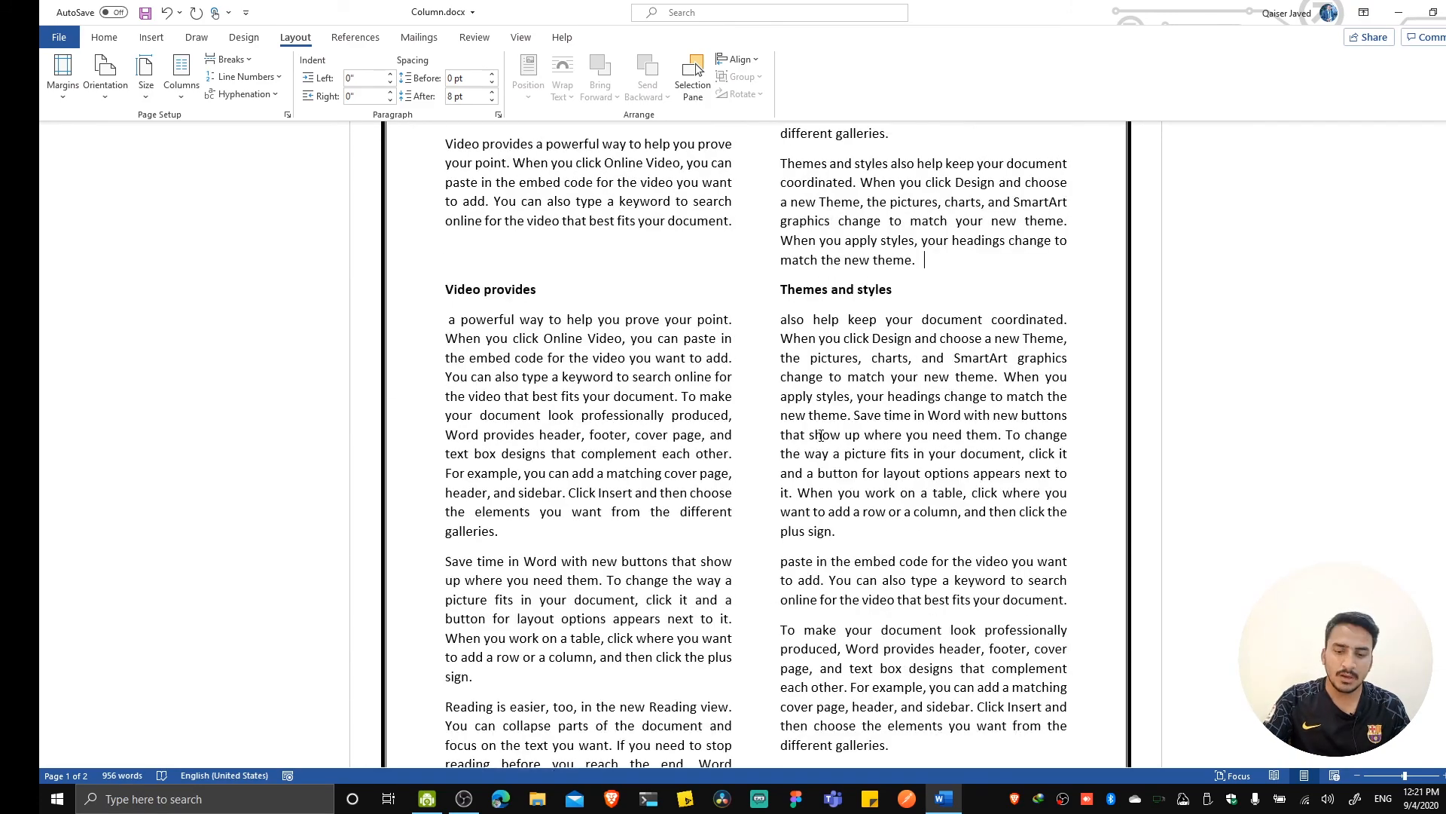
scroll(821, 435, up, 2)
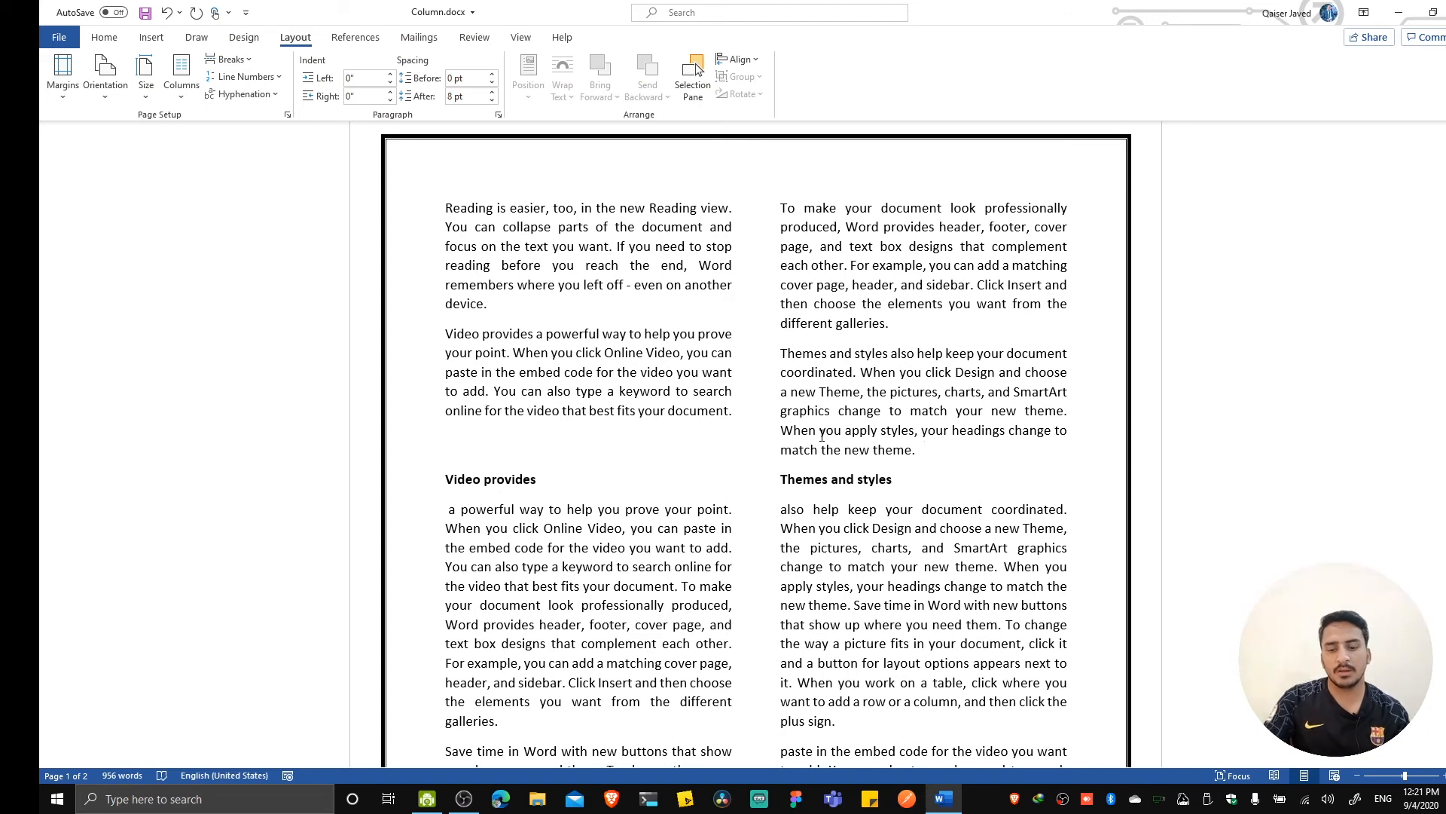
Apply the Three column preset to the opening section above the "Video provides" heading.
click(184, 104)
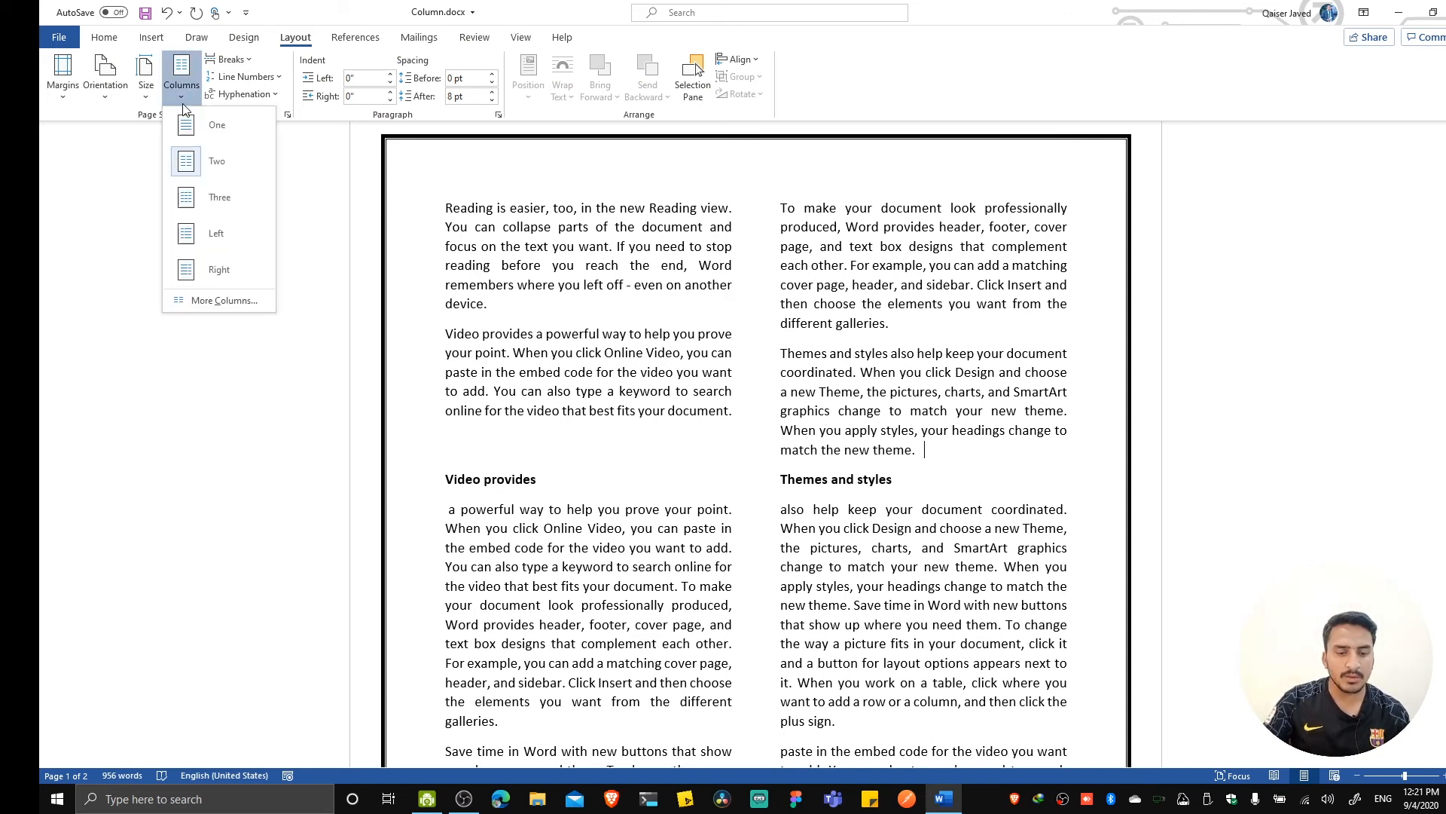
click(196, 199)
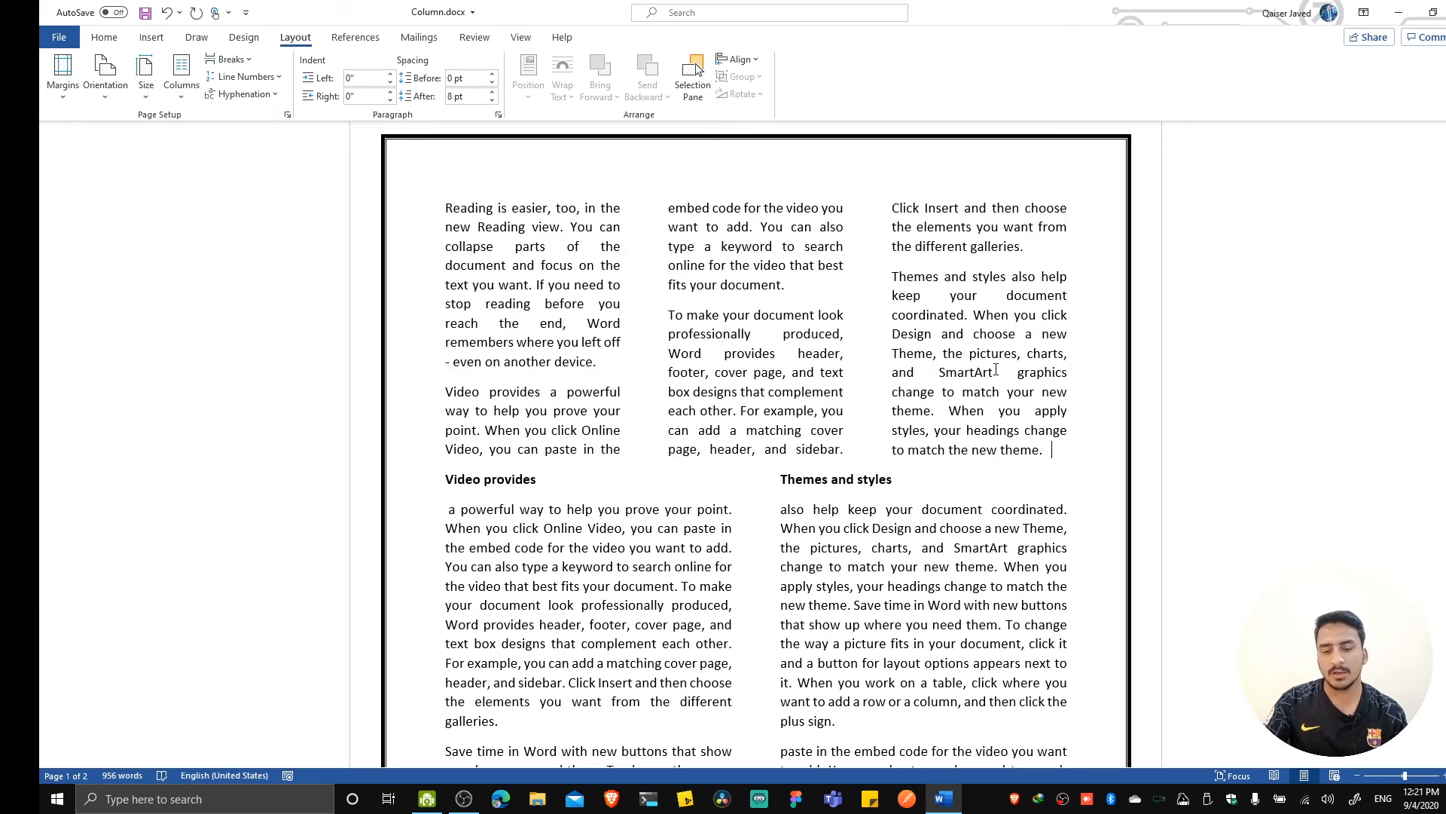